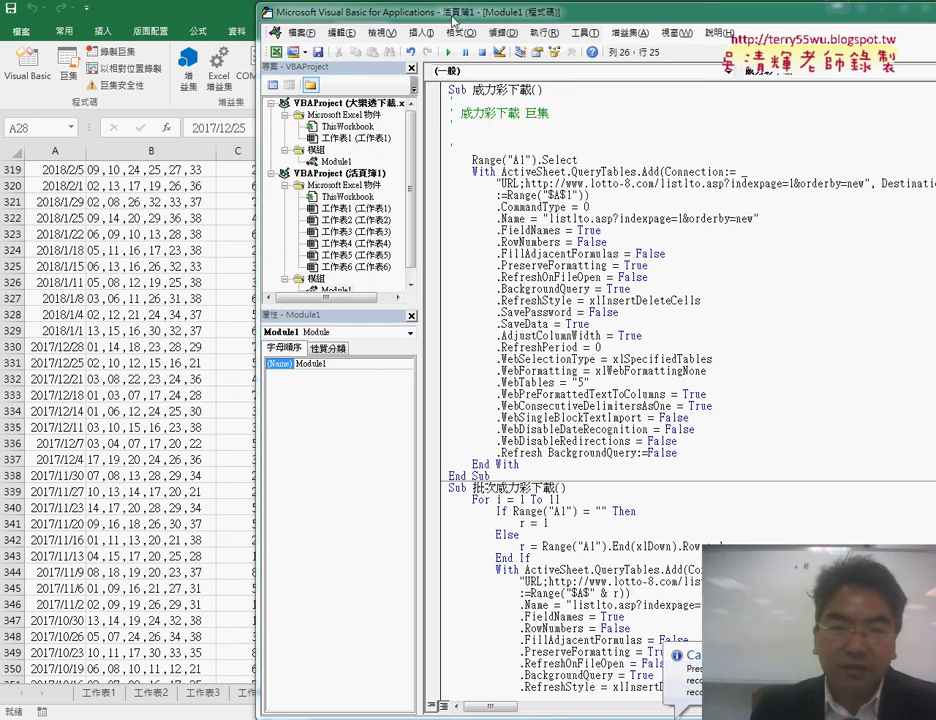
Step: Scroll through the 批次威力彩下載 loop macro, then bring worksheet 工作表6 to the front
{"action": "left_click_drag", "start_coordinate": [453, 20], "coordinate": [363, 29]}
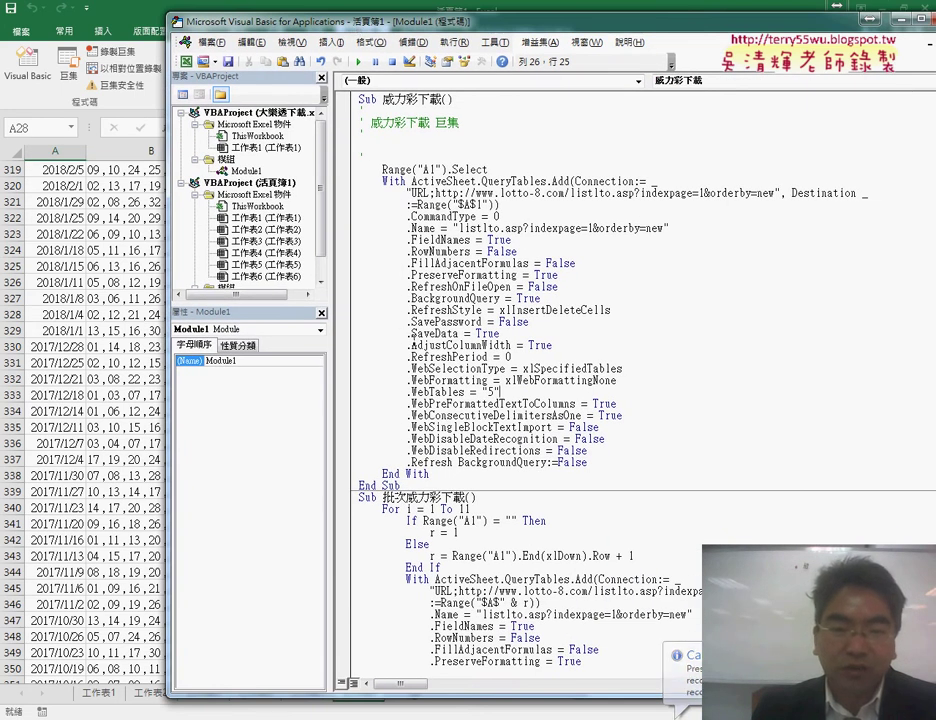
{"action": "scroll", "coordinate": [437, 337], "scroll_direction": "down", "scroll_amount": 6}
{"action": "scroll", "coordinate": [437, 337], "scroll_direction": "down", "scroll_amount": 1}
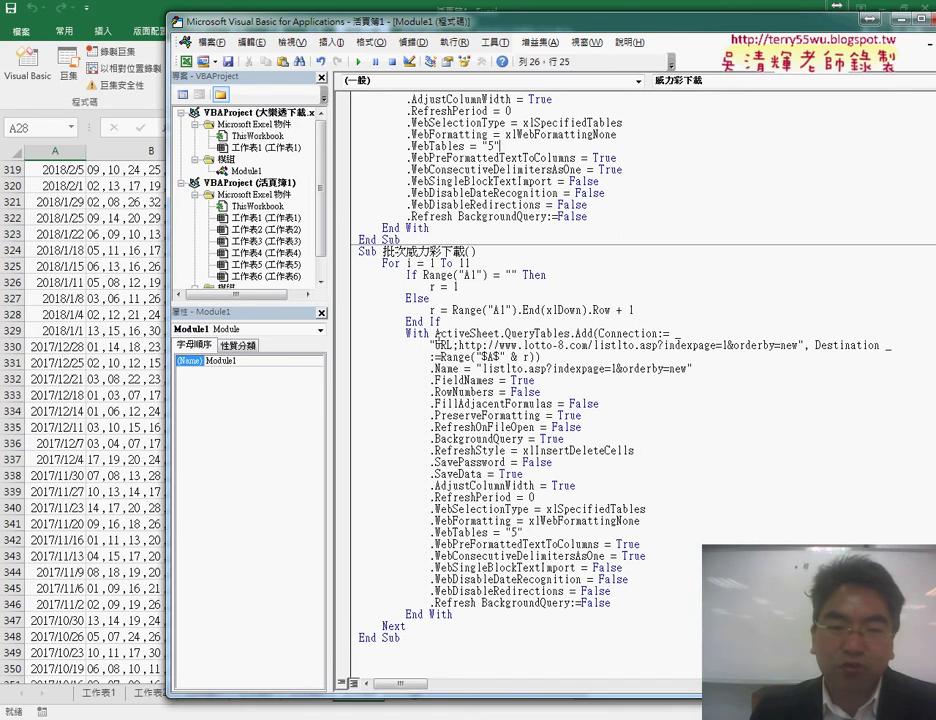
{"action": "left_click", "coordinate": [128, 362]}
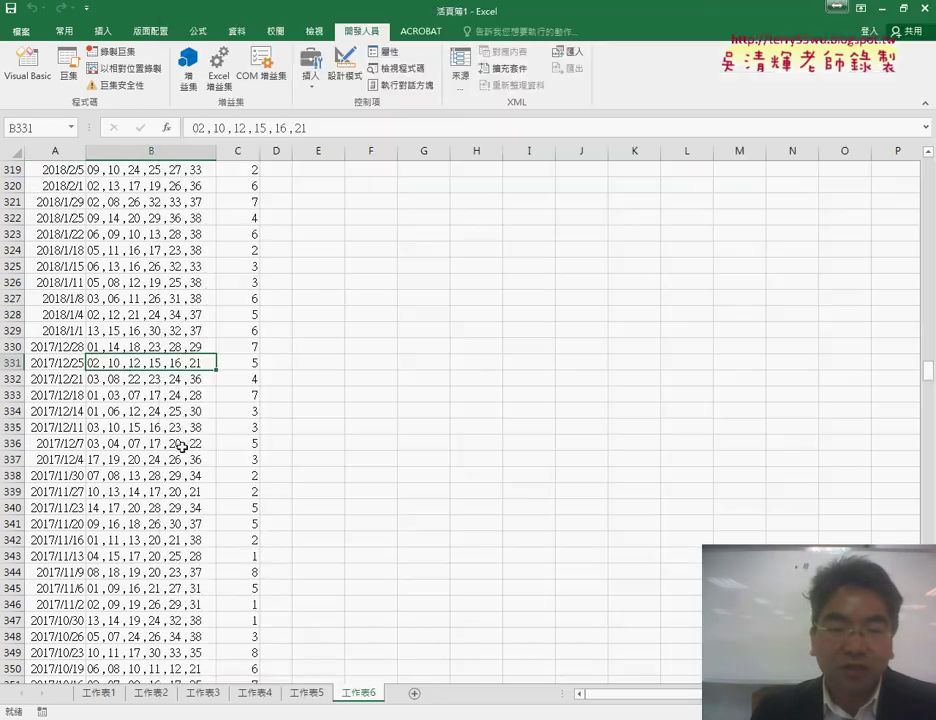
Step: Add sheet 工作表7 and run the macro, confirming the downloaded data reaches row 1111
{"action": "left_click", "coordinate": [416, 694]}
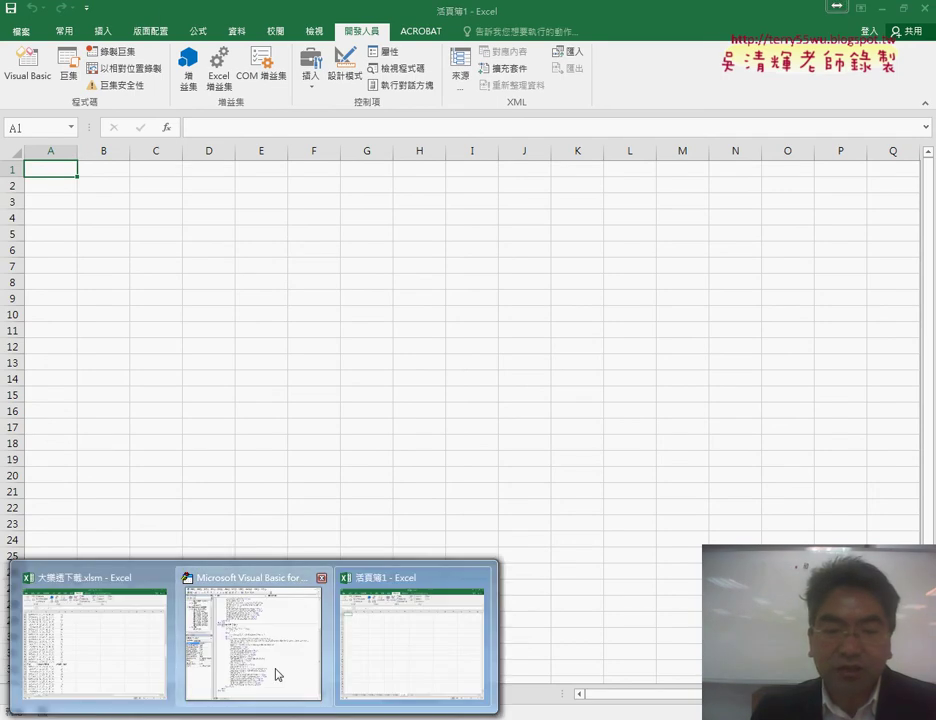
{"action": "left_click", "coordinate": [276, 672]}
{"action": "key", "text": "F5"}
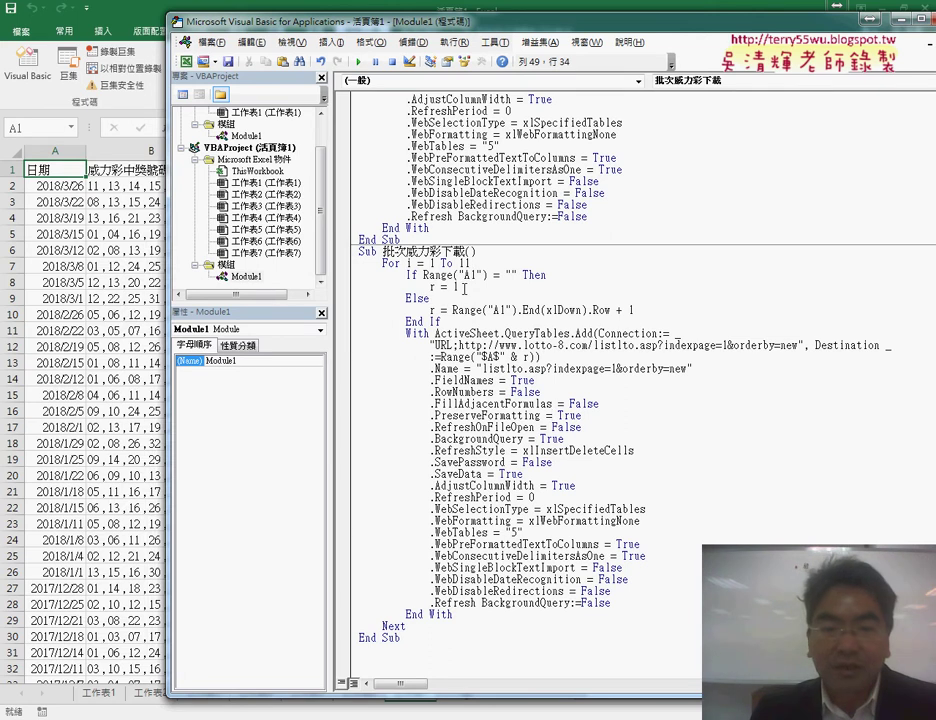
{"action": "left_click", "coordinate": [102, 392]}
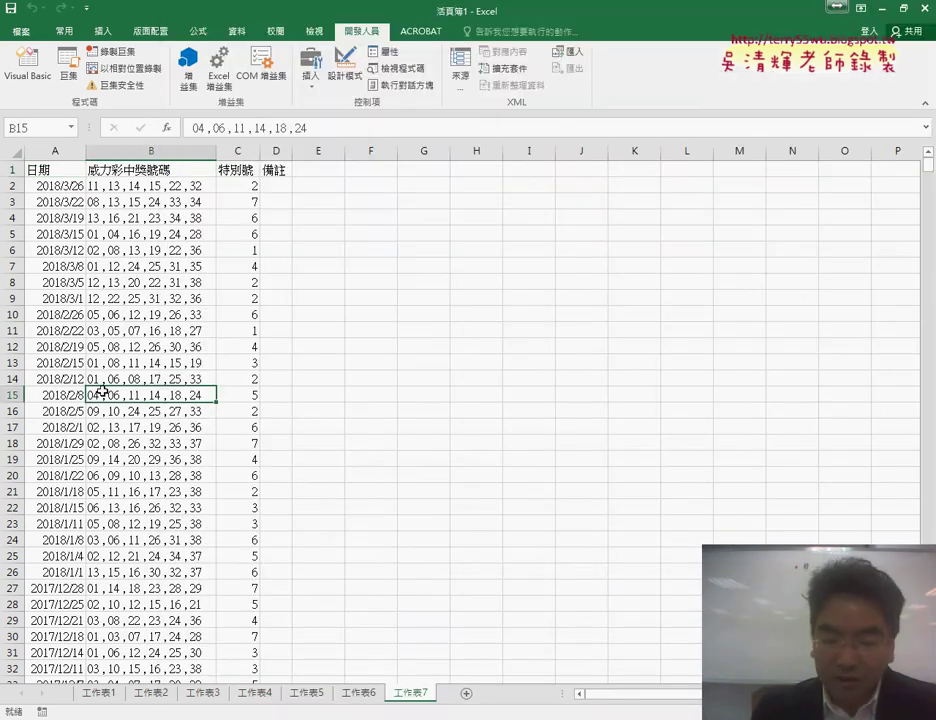
{"action": "key", "text": "ctrl+Down"}
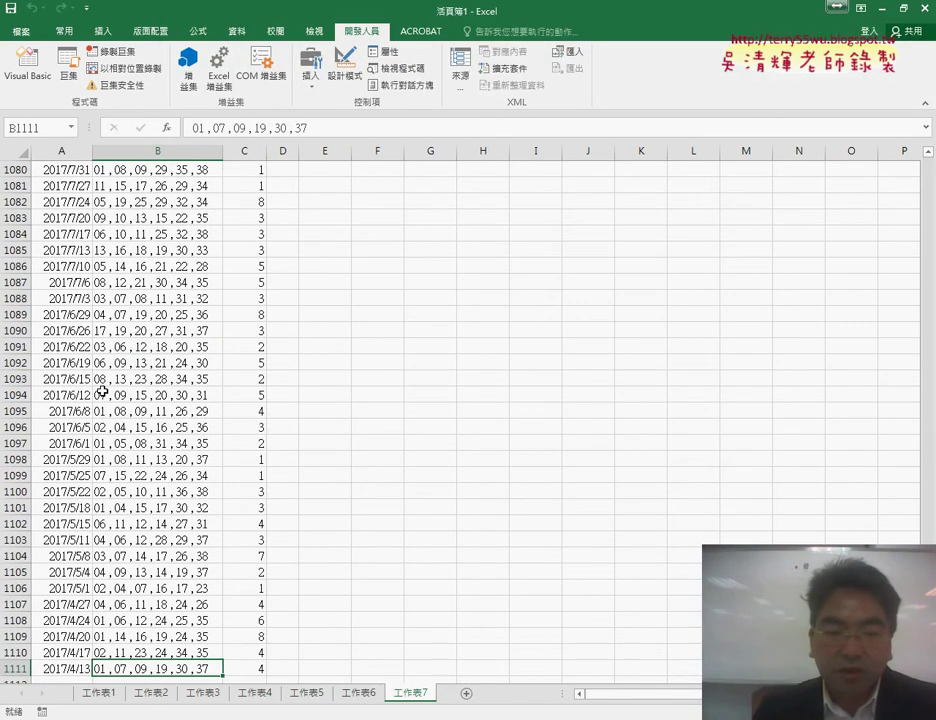
Step: Add another blank sheet, 工作表8, and return to the VBA editor
{"action": "left_click", "coordinate": [467, 693]}
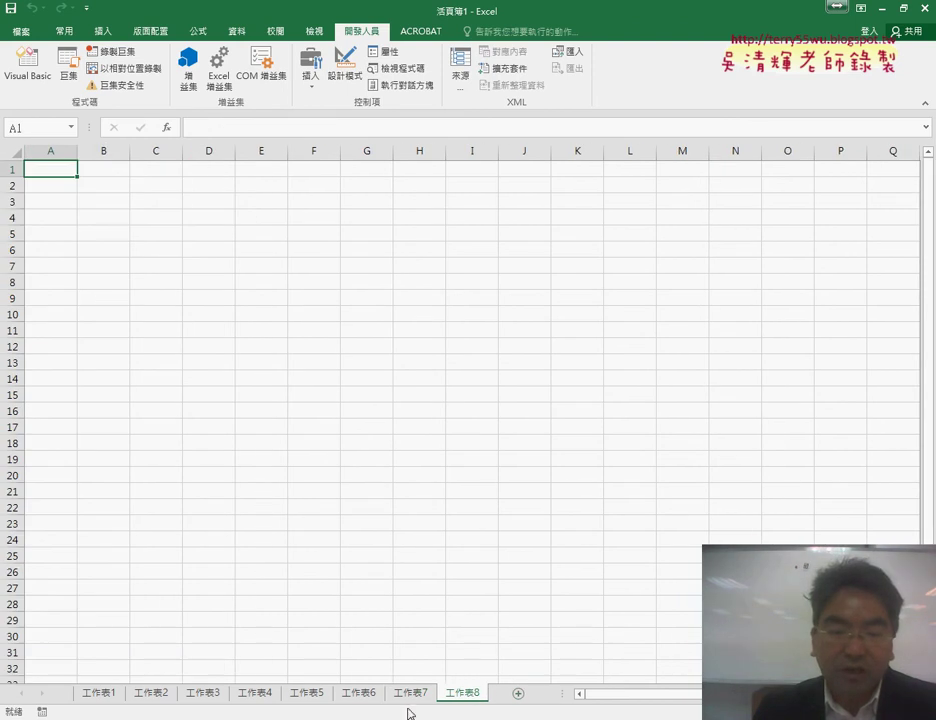
{"action": "mouse_move", "coordinate": [254, 718]}
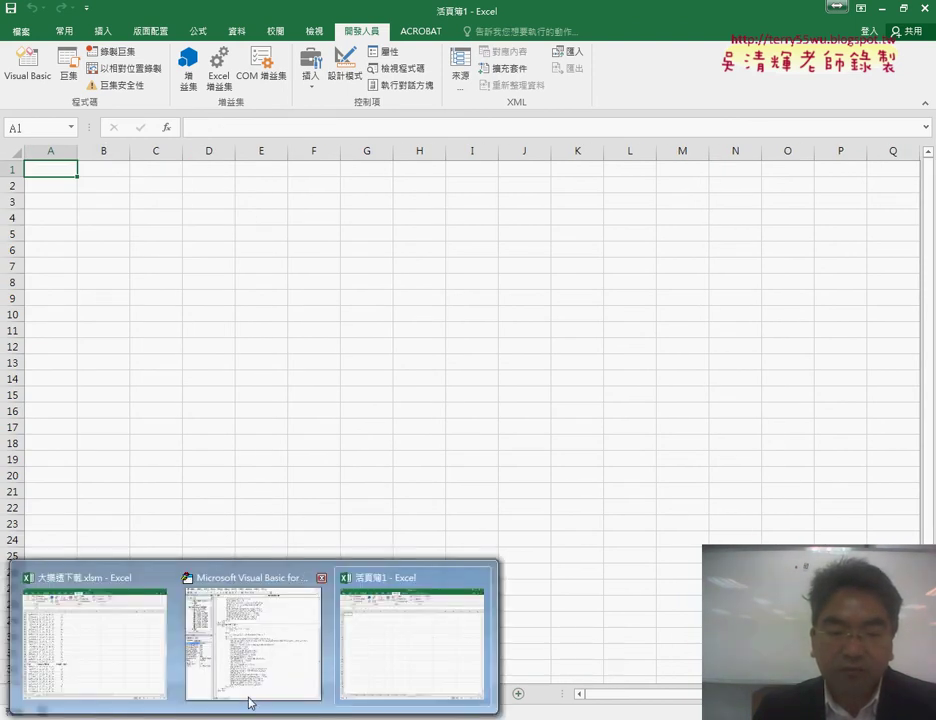
{"action": "left_click", "coordinate": [253, 630]}
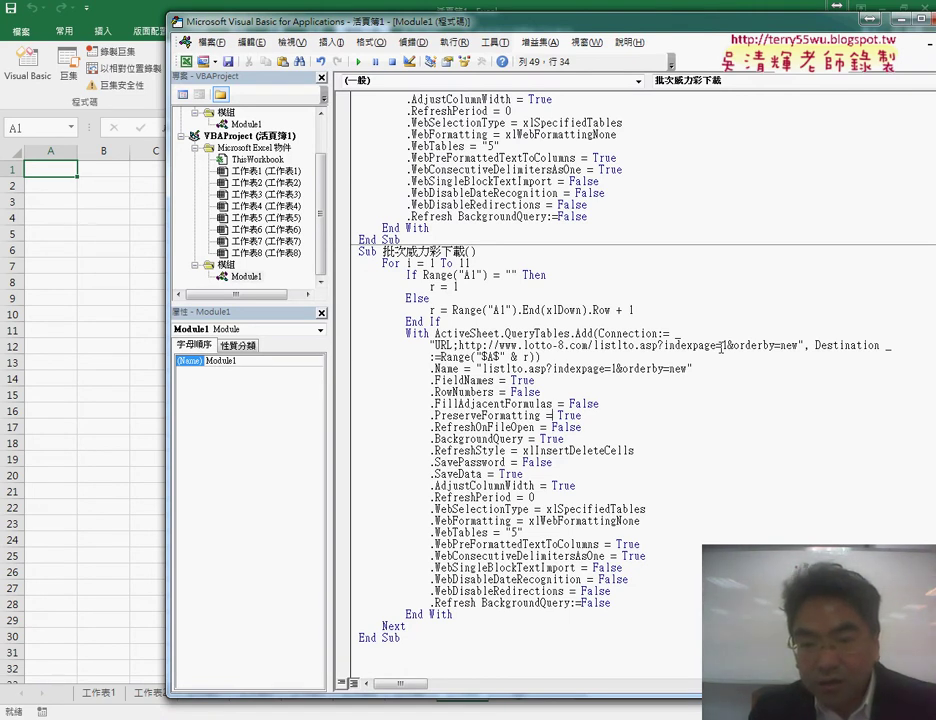
Step: Locate the page number 1 in the URL and .Name lines, try an edit, then undo it
{"action": "left_click_drag", "start_coordinate": [721, 346], "coordinate": [730, 346]}
{"action": "left_click_drag", "start_coordinate": [611, 369], "coordinate": [617, 369]}
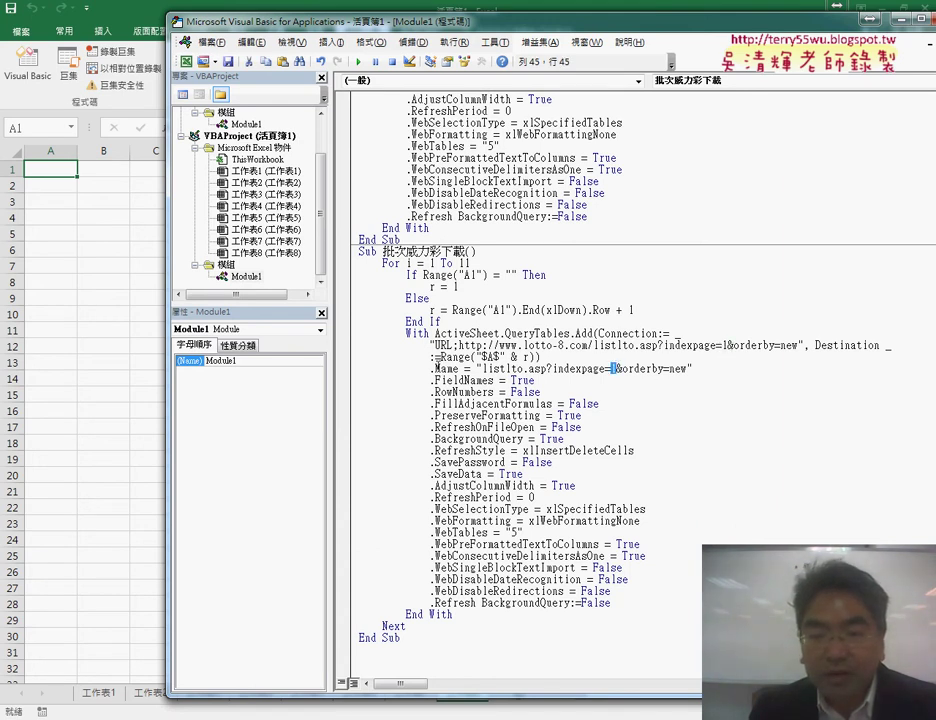
{"action": "left_click_drag", "start_coordinate": [432, 369], "coordinate": [692, 369]}
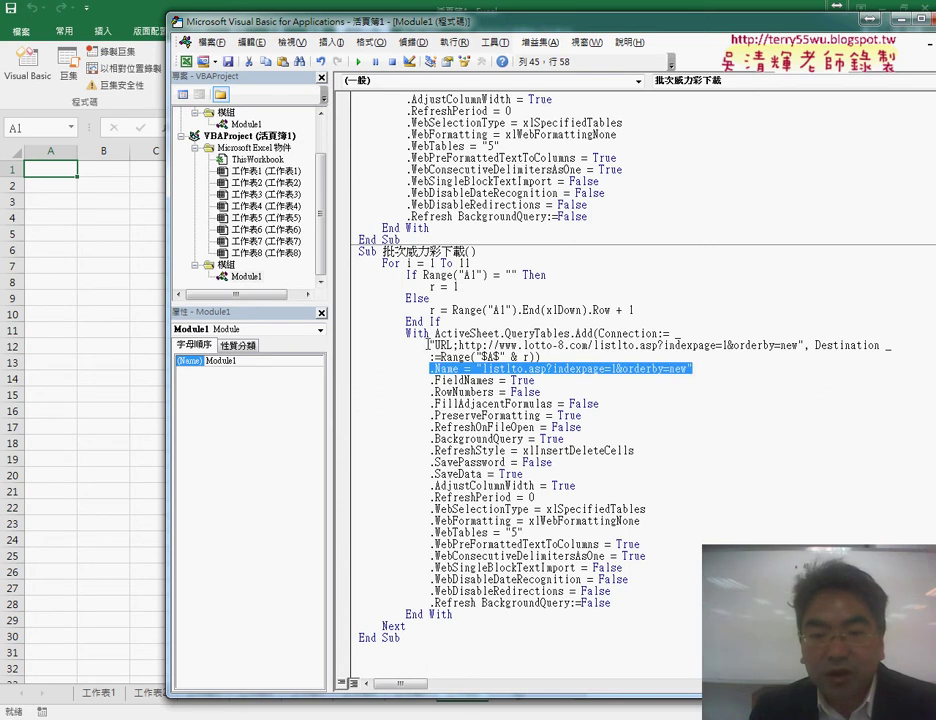
{"action": "left_click", "coordinate": [433, 345]}
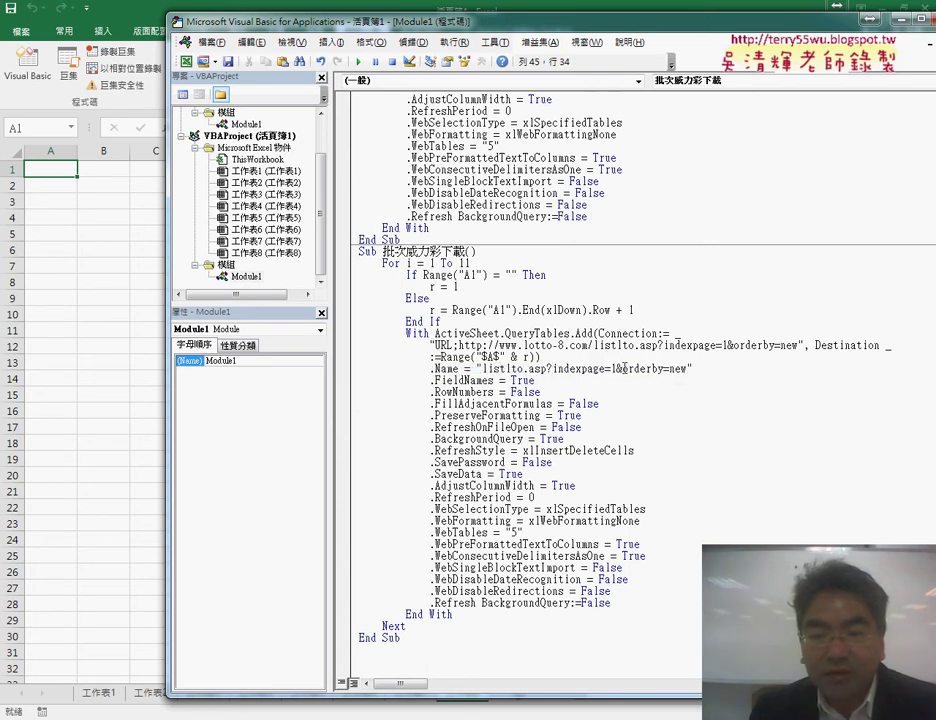
{"action": "type", "text": "\"\""}
{"action": "key", "text": "Left"}
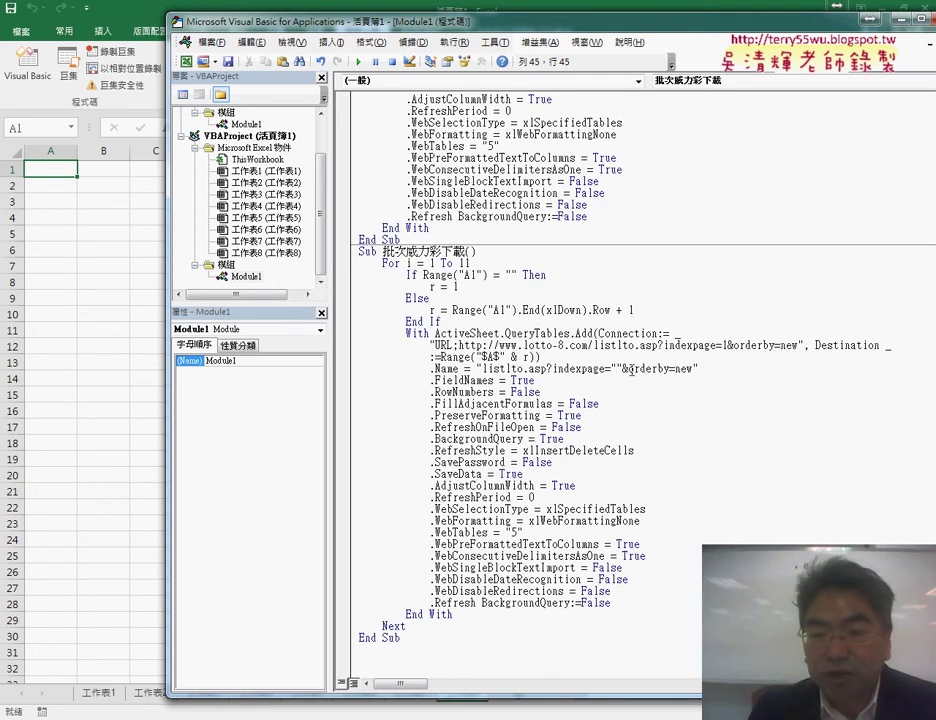
{"action": "key", "text": "End"}
{"action": "key", "text": "shift+Home"}
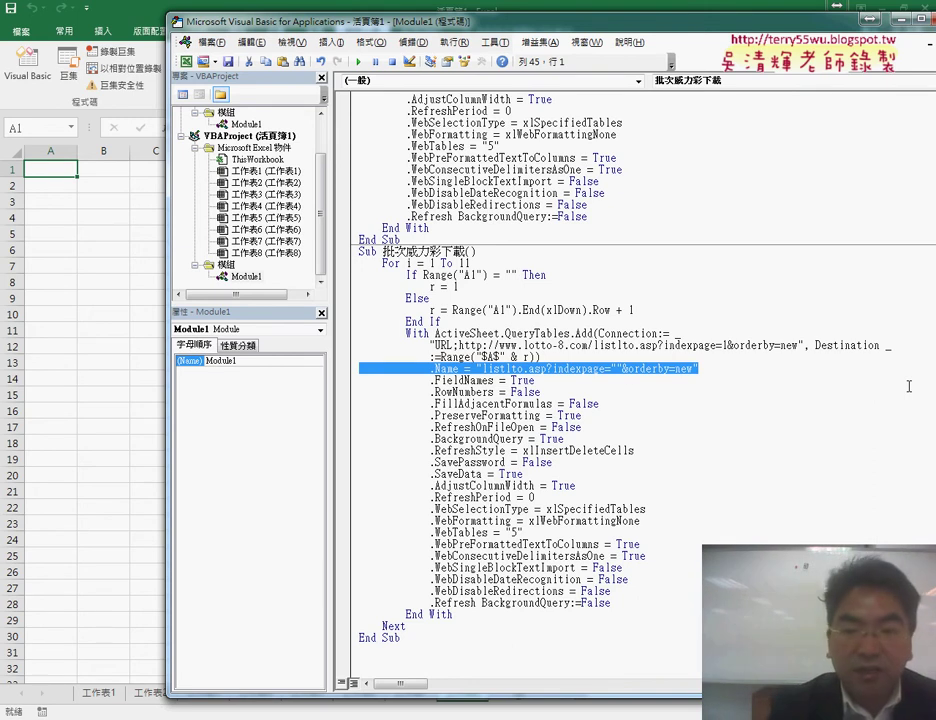
{"action": "key", "text": "ctrl+z"}
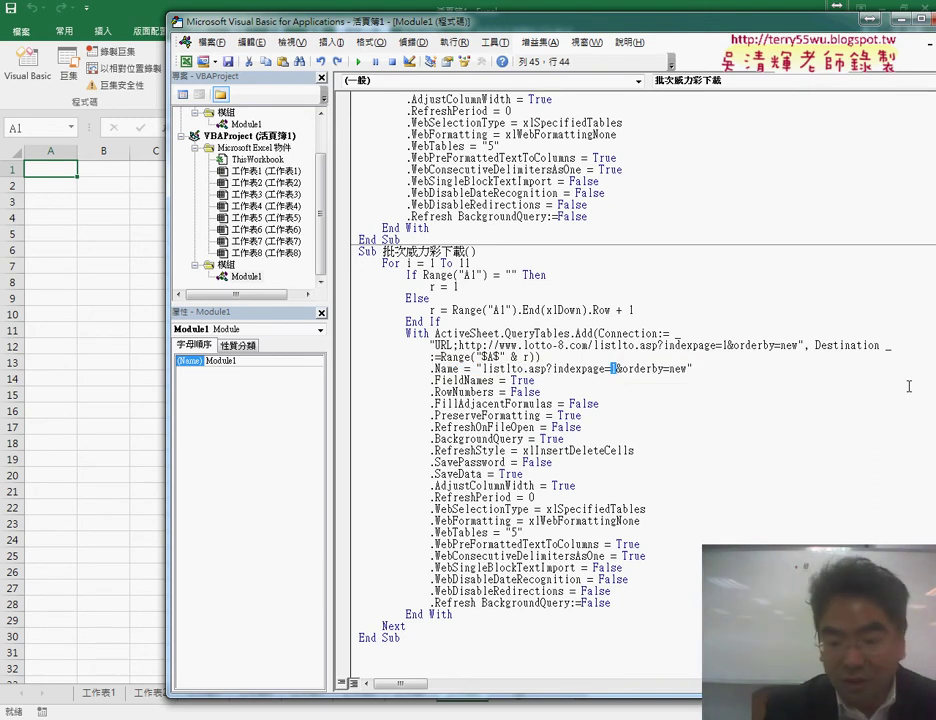
Step: Insert " & i & " in the .Name line so indexpage= uses the loop counter i
{"action": "type", "text": "\"\""}
{"action": "key", "text": "Left"}
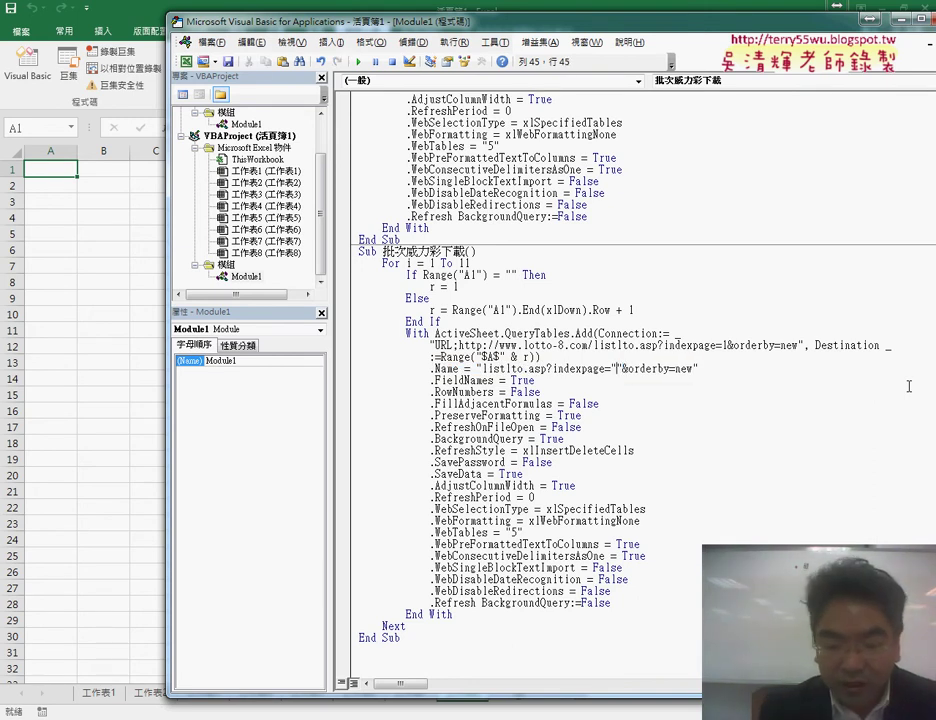
{"action": "type", "text": "& "}
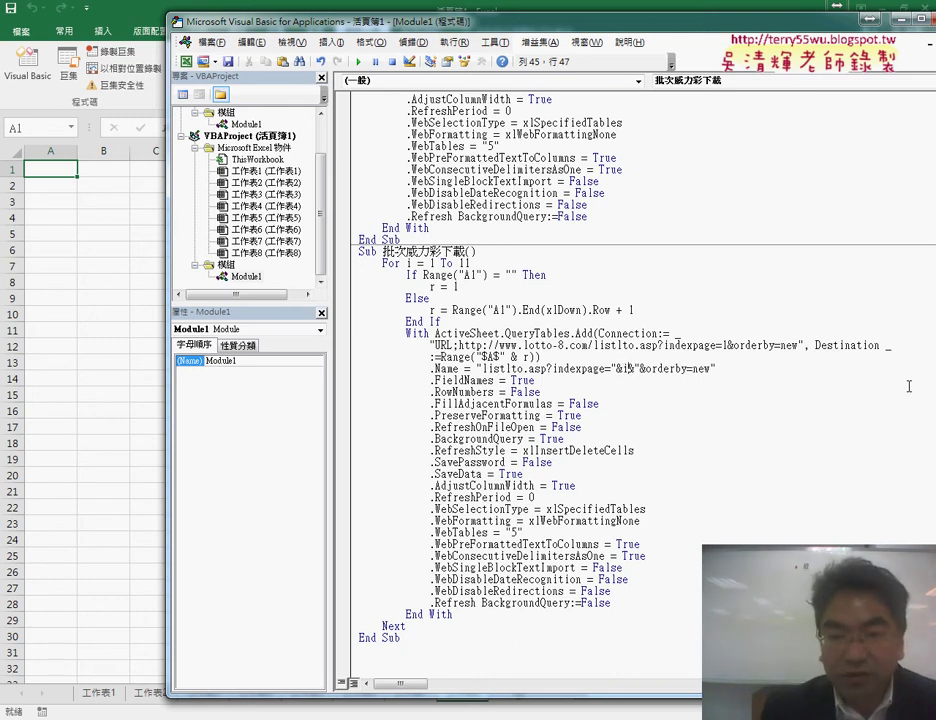
{"action": "type", "text": "i"}
{"action": "key", "text": "Right"}
{"action": "key", "text": "Right"}
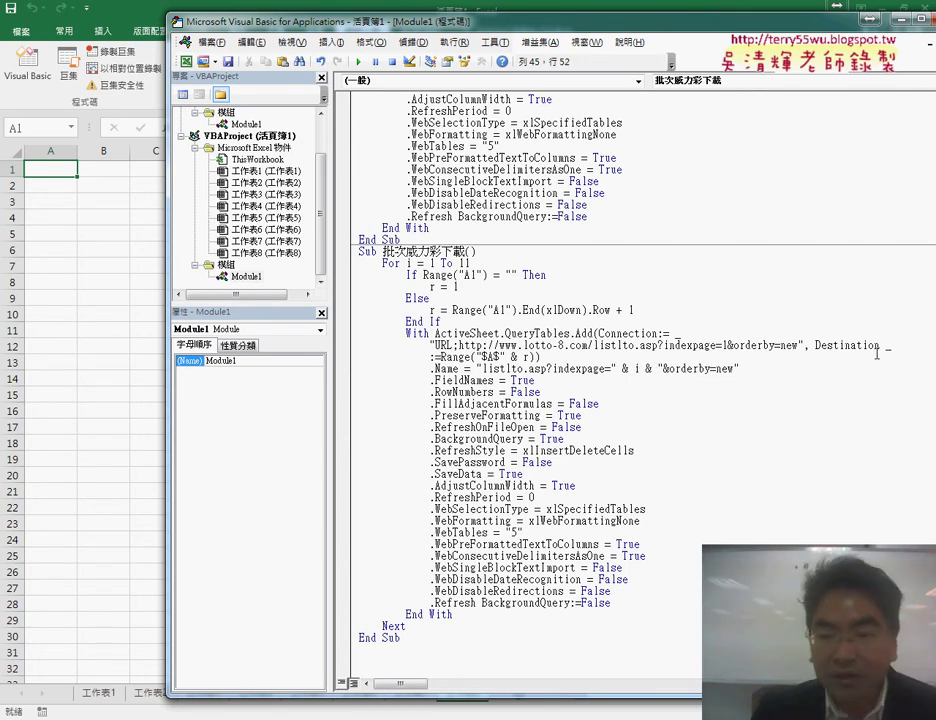
Step: Mark up the URL page number and the .Name counter concatenation to compare them
{"action": "left_click_drag", "start_coordinate": [431, 345], "coordinate": [723, 346]}
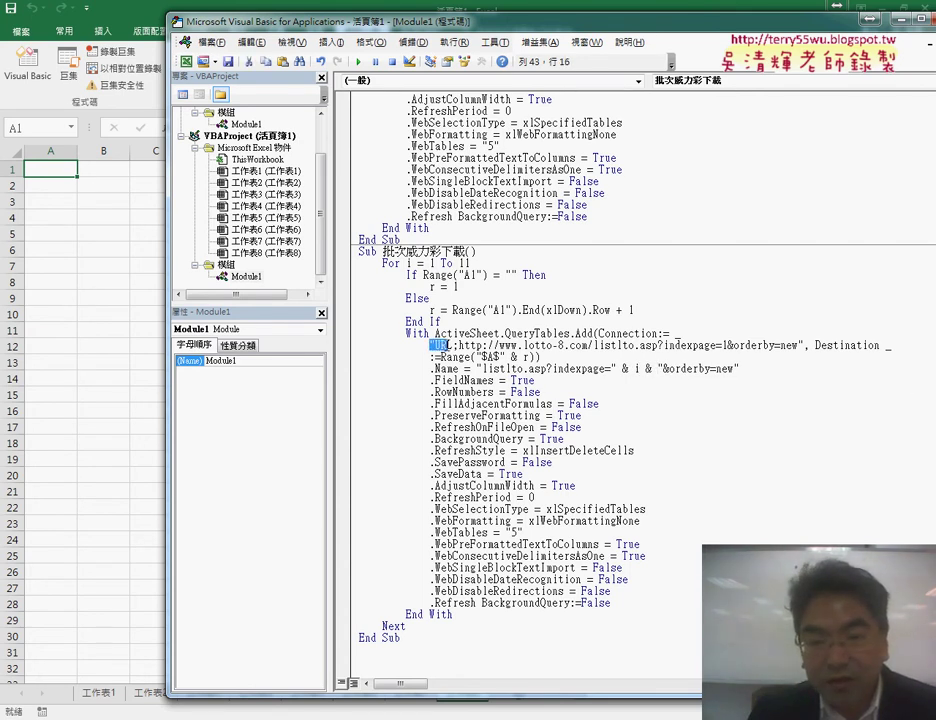
{"action": "left_click", "coordinate": [723, 346]}
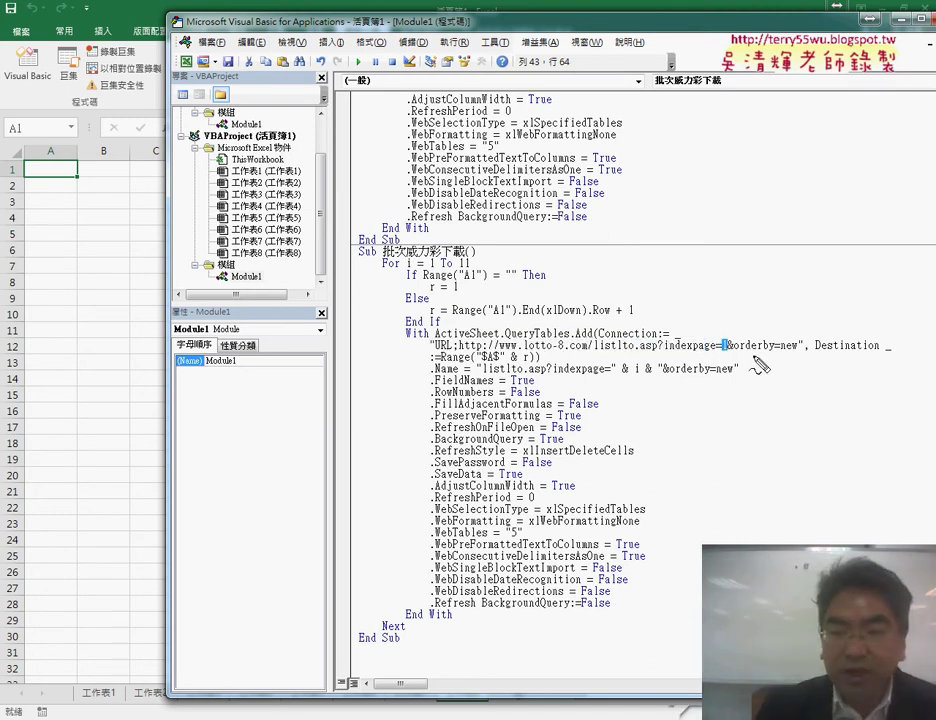
{"action": "left_click_drag", "start_coordinate": [610, 377], "coordinate": [655, 379]}
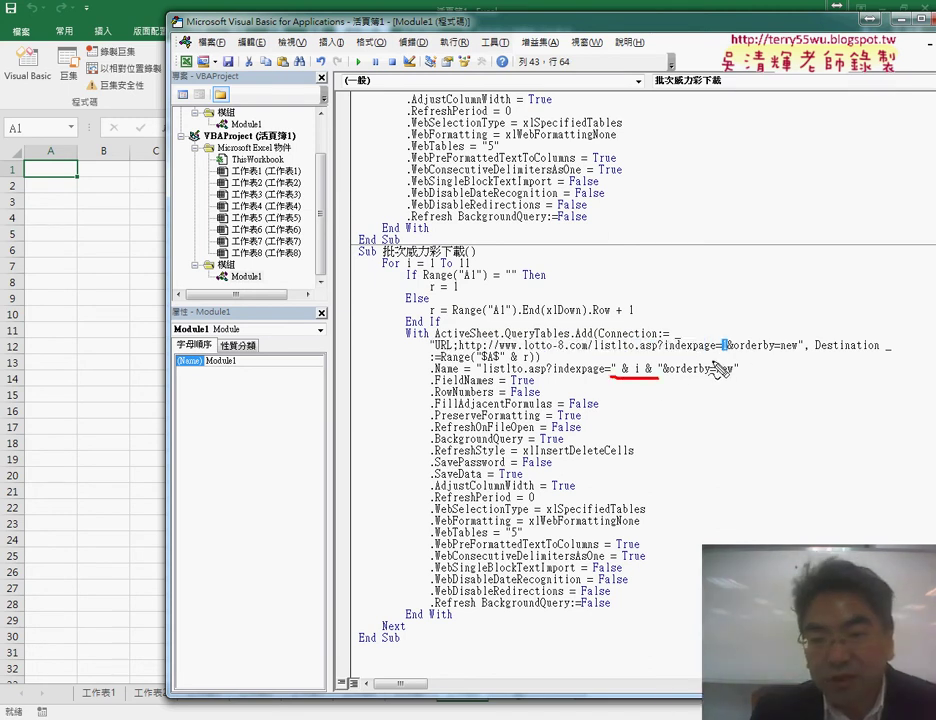
{"action": "left_click_drag", "start_coordinate": [716, 352], "coordinate": [735, 353]}
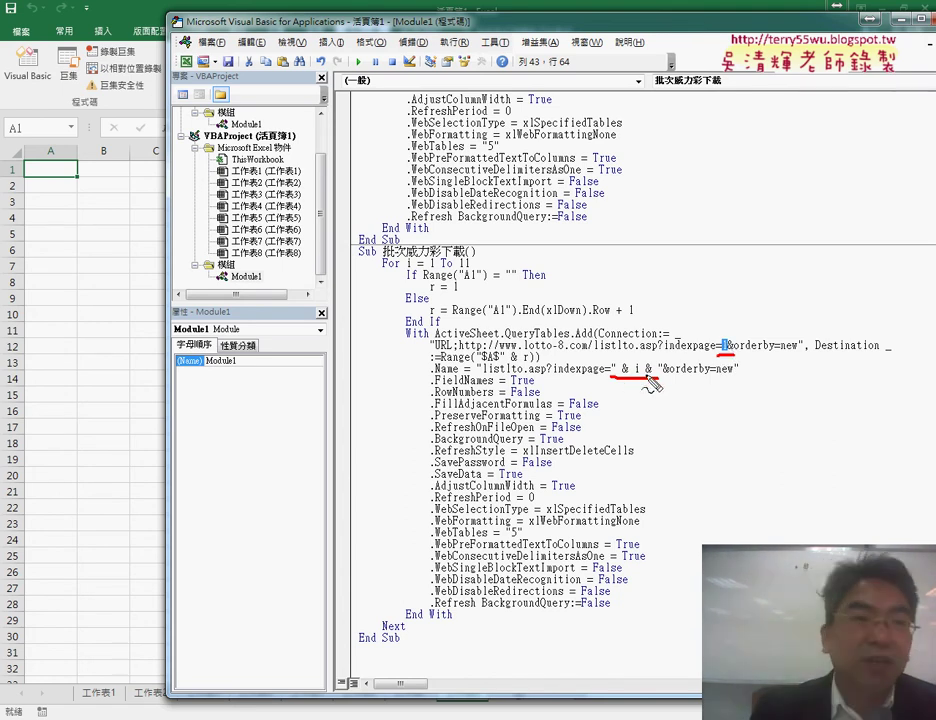
{"action": "left_click_drag", "start_coordinate": [728, 335], "coordinate": [730, 355]}
{"action": "left_click_drag", "start_coordinate": [641, 357], "coordinate": [613, 377]}
{"action": "key", "text": "Escape"}
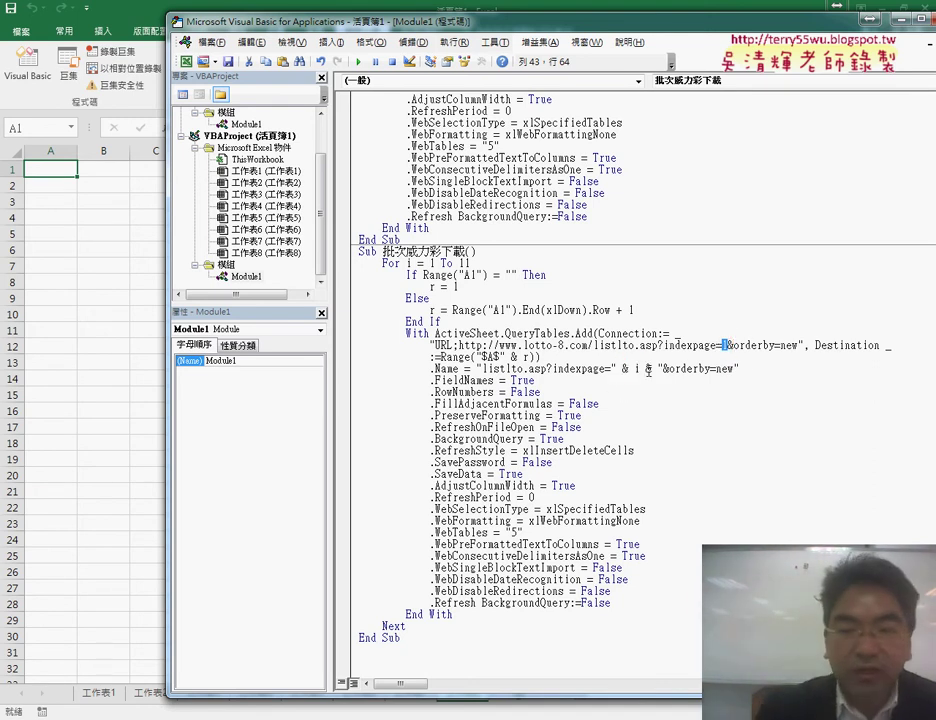
Step: Move the & i concatenation into the URL's indexpage= and restore .Name to fixed page 1
{"action": "left_click_drag", "start_coordinate": [611, 368], "coordinate": [662, 368]}
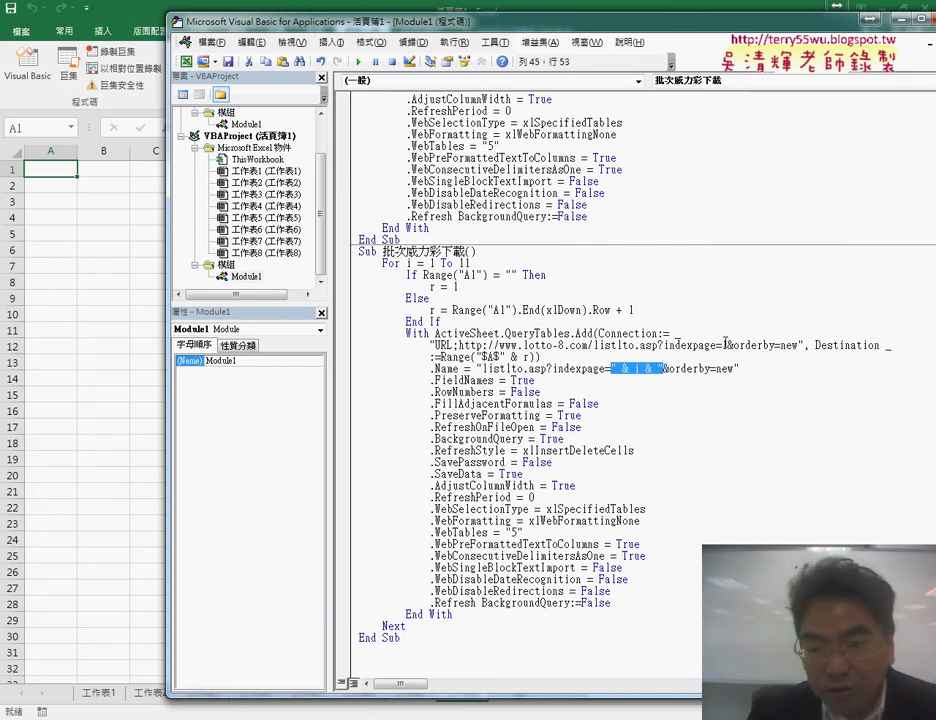
{"action": "double_click", "coordinate": [726, 345]}
{"action": "type", "text": "\" & i & \""}
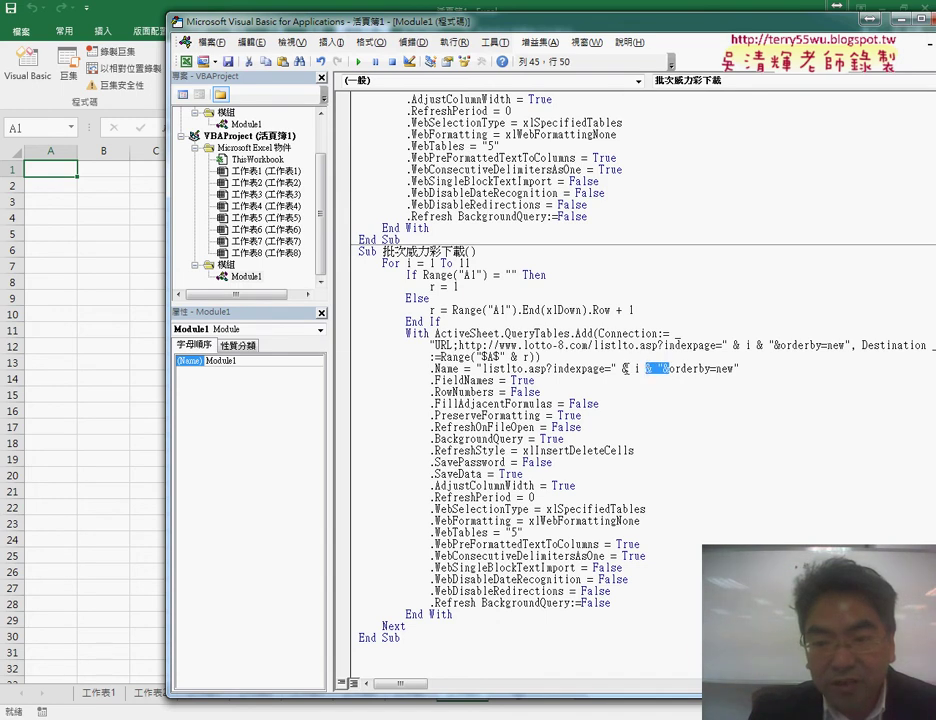
{"action": "left_click_drag", "start_coordinate": [611, 368], "coordinate": [662, 368]}
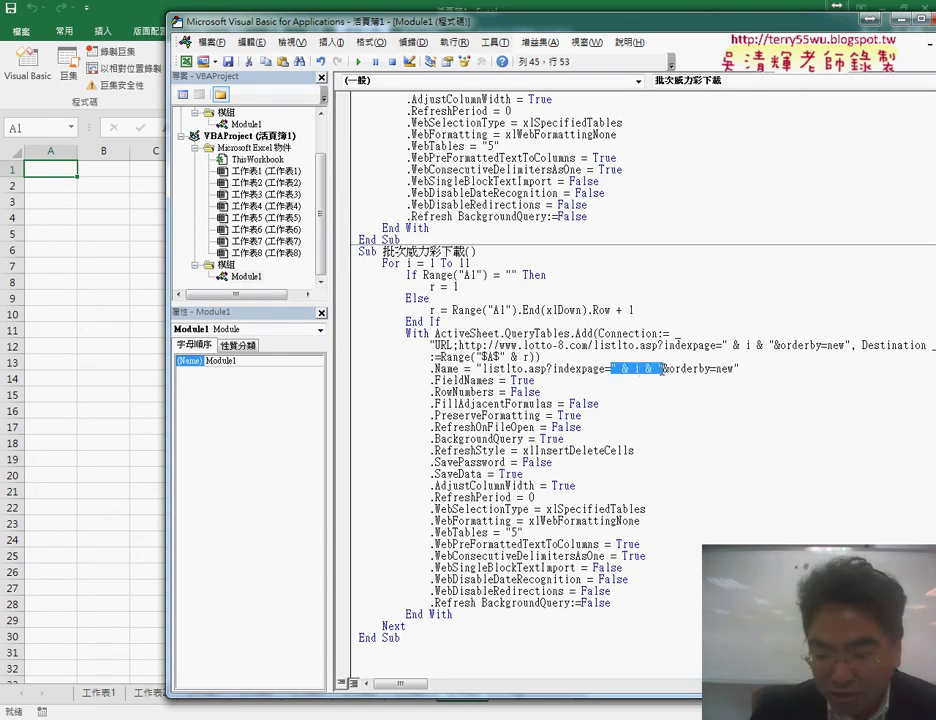
{"action": "key", "text": "BackSpace"}
{"action": "type", "text": "1"}
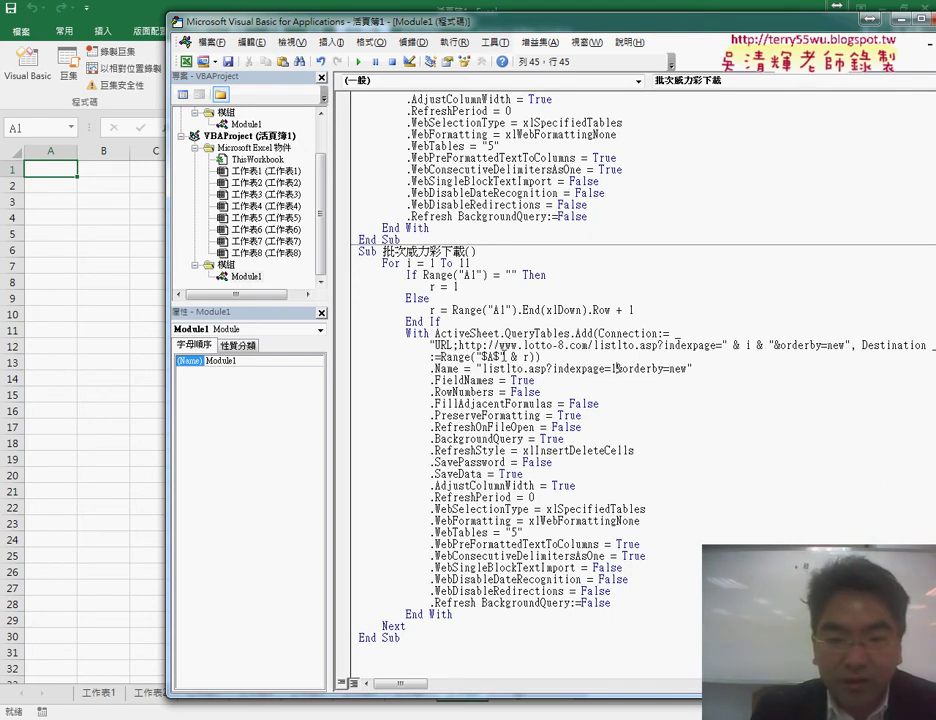
Step: Change the query destination to Range("$A$1" & r)
{"action": "left_click_drag", "start_coordinate": [506, 356], "coordinate": [529, 357]}
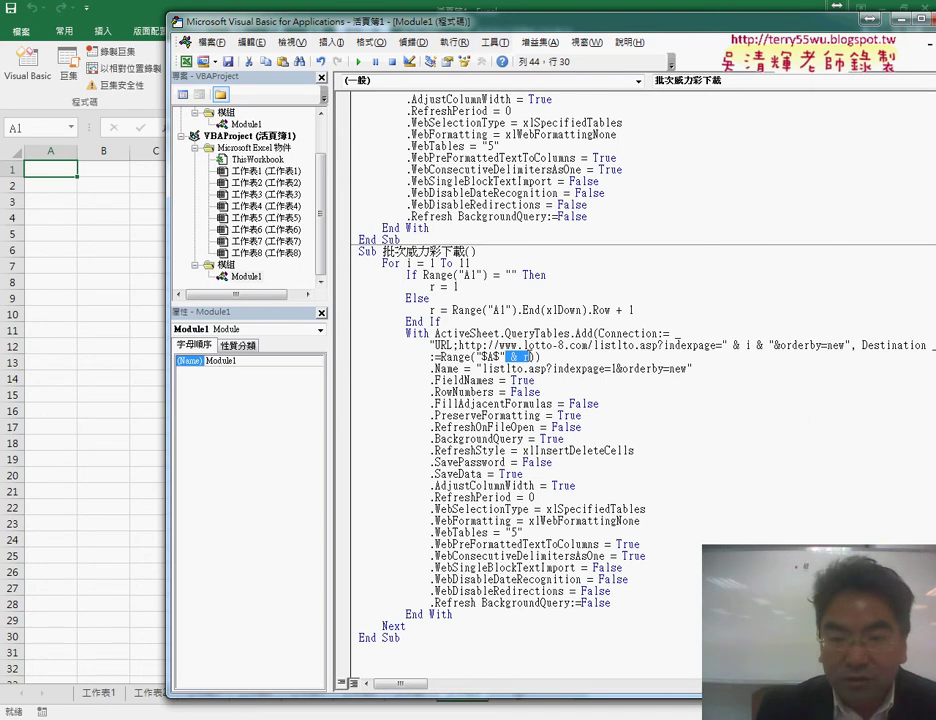
{"action": "key", "text": "Left"}
{"action": "key", "text": "Left"}
{"action": "type", "text": "1"}
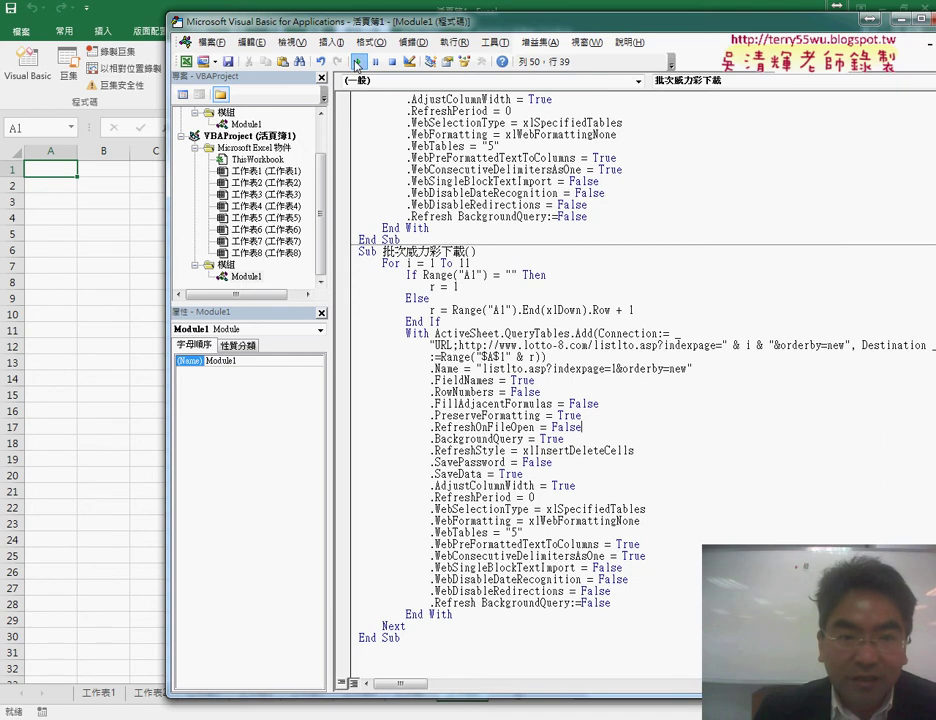
Step: Run the macro and check the results: rows 1–10 empty, 日期 headers at A11 and E11
{"action": "left_click", "coordinate": [356, 64]}
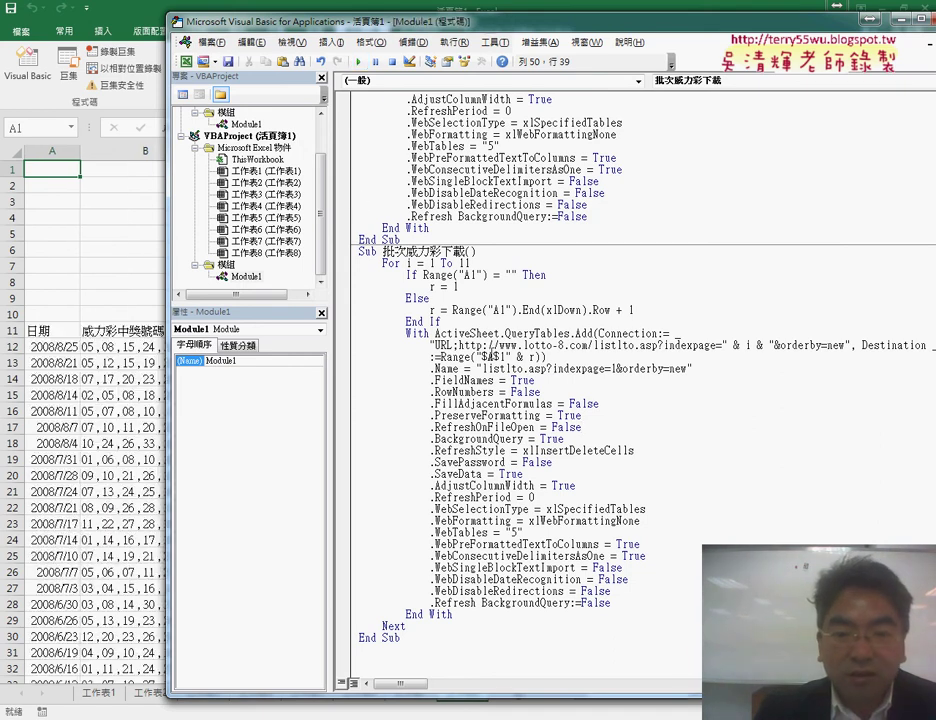
{"action": "left_click", "coordinate": [81, 269]}
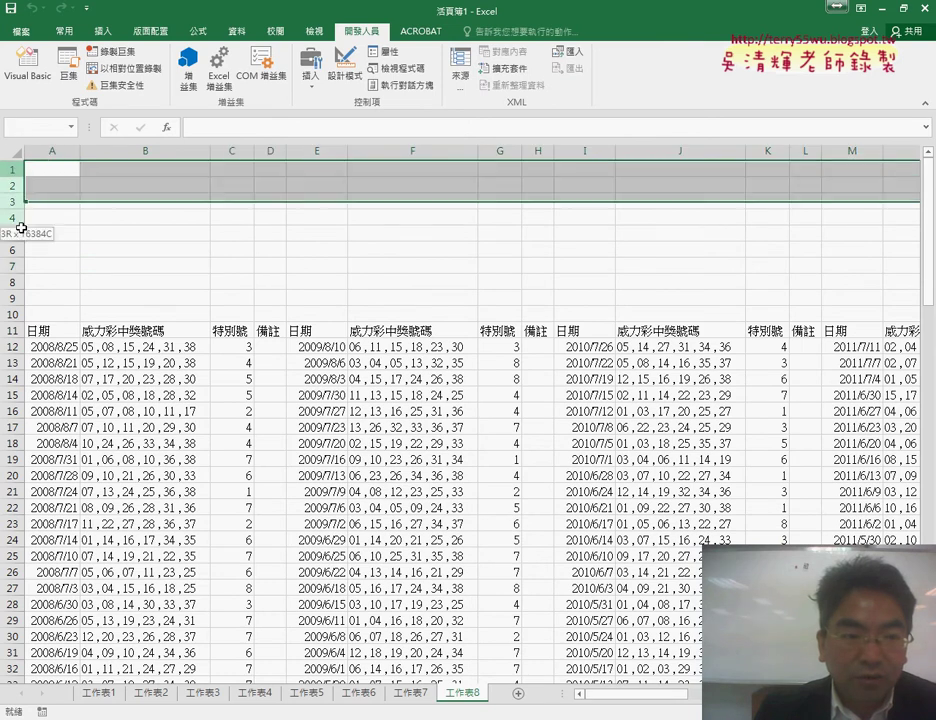
{"action": "left_click_drag", "start_coordinate": [18, 170], "coordinate": [17, 312]}
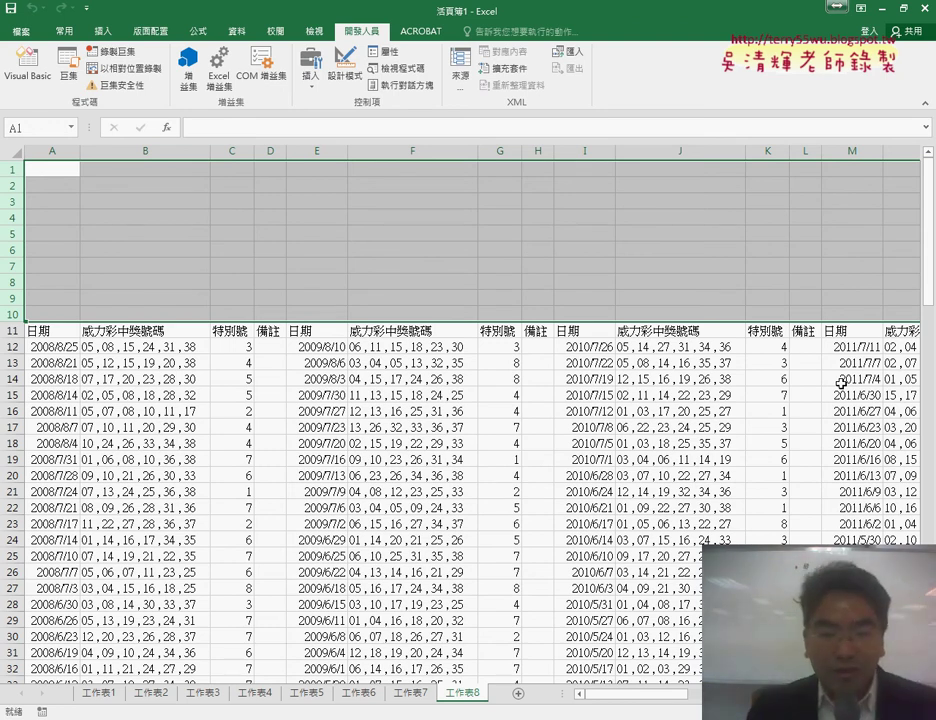
{"action": "left_click", "coordinate": [62, 334]}
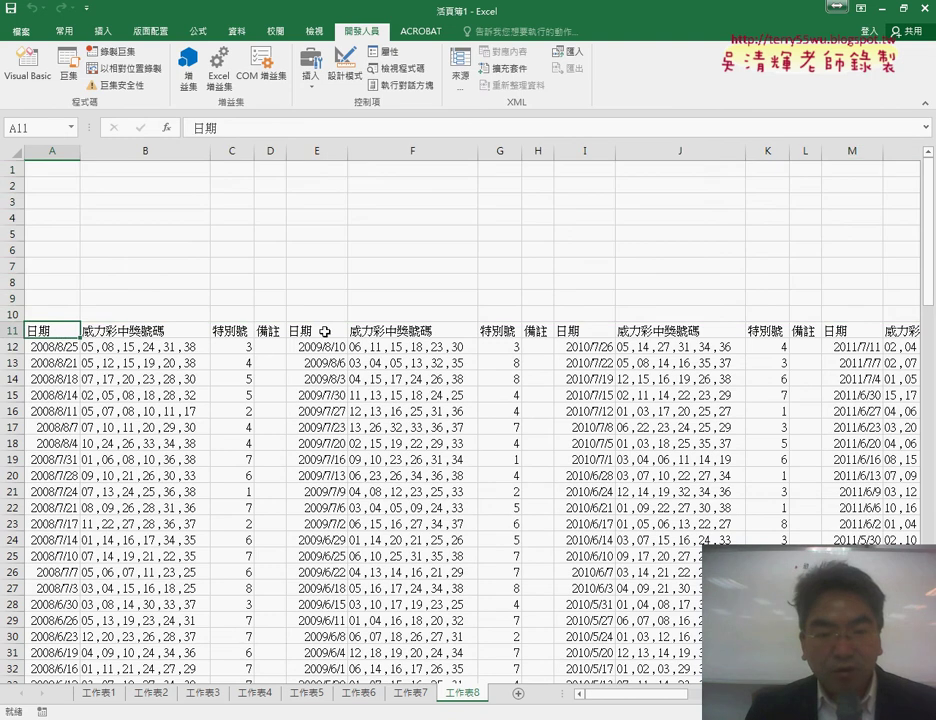
{"action": "left_click", "coordinate": [309, 332]}
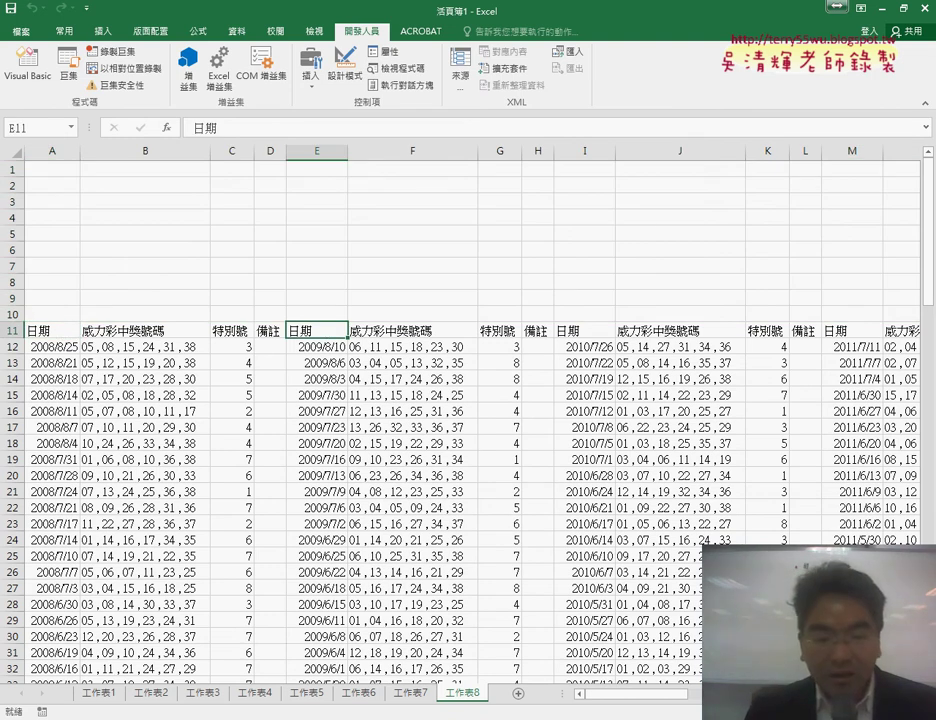
{"action": "key", "text": "alt+Tab"}
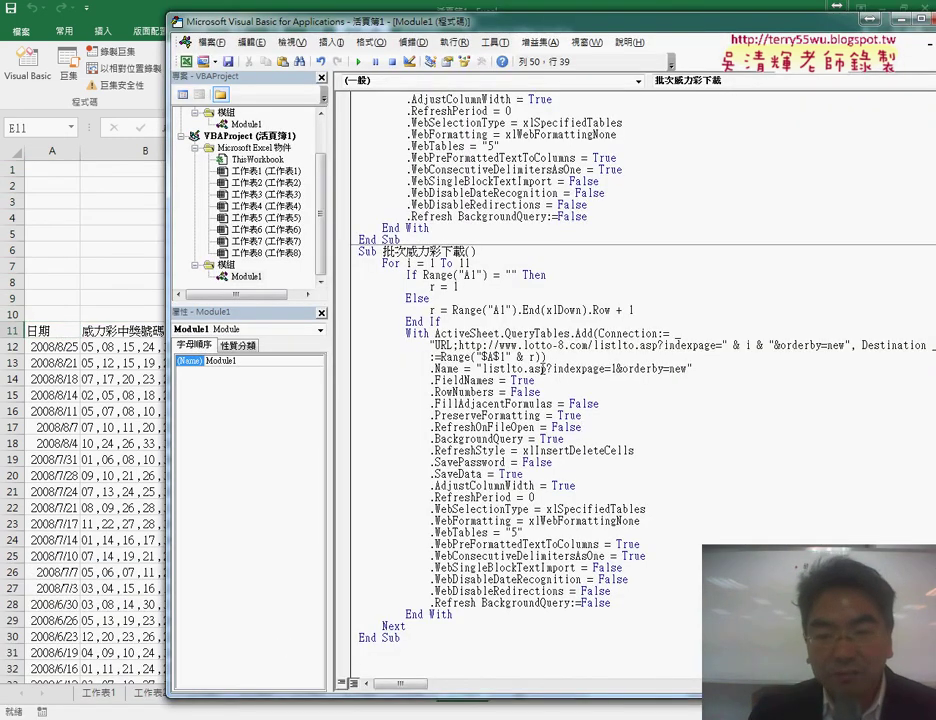
Step: Restore the destination to Range("$A$" & r) and check the URL's page counter i
{"action": "double_click", "coordinate": [505, 356]}
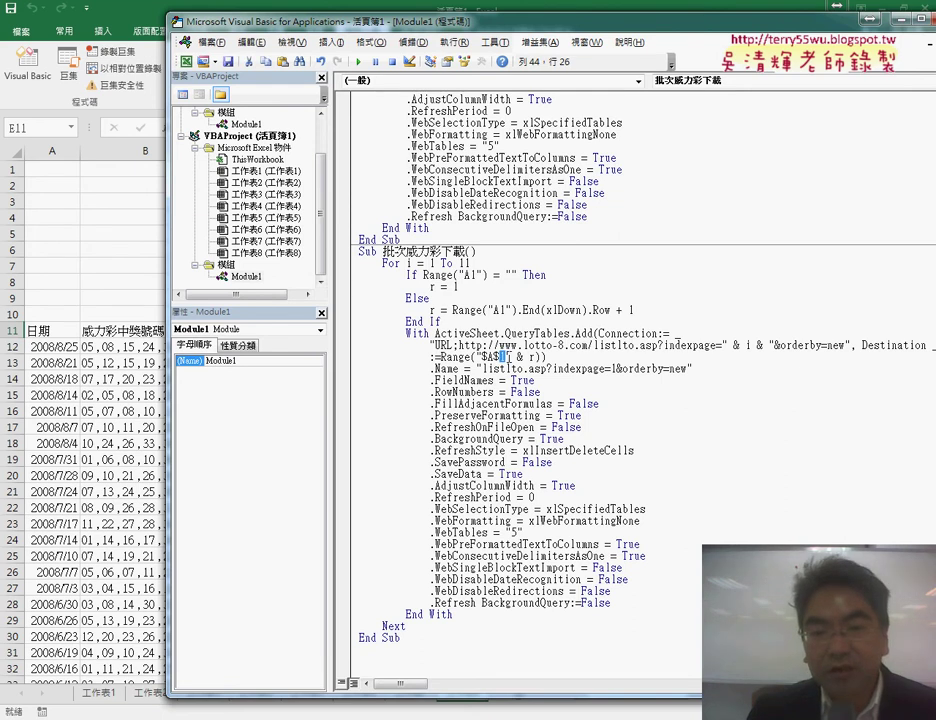
{"action": "left_click_drag", "start_coordinate": [513, 356], "coordinate": [541, 357]}
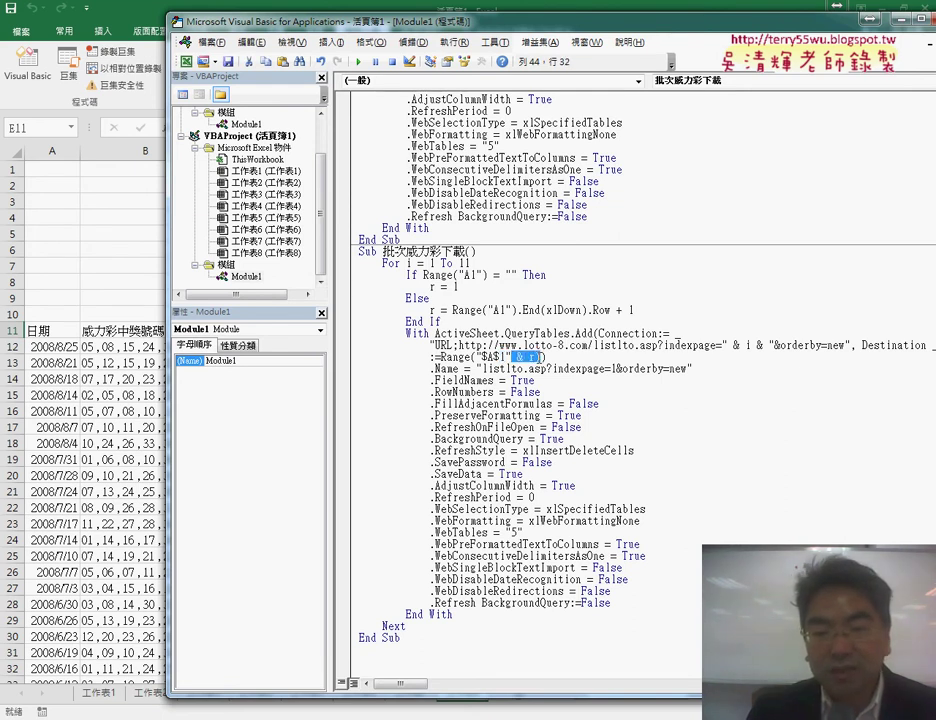
{"action": "key", "text": "shift+Left"}
{"action": "key", "text": "shift+Left"}
{"action": "key", "text": "shift+Left"}
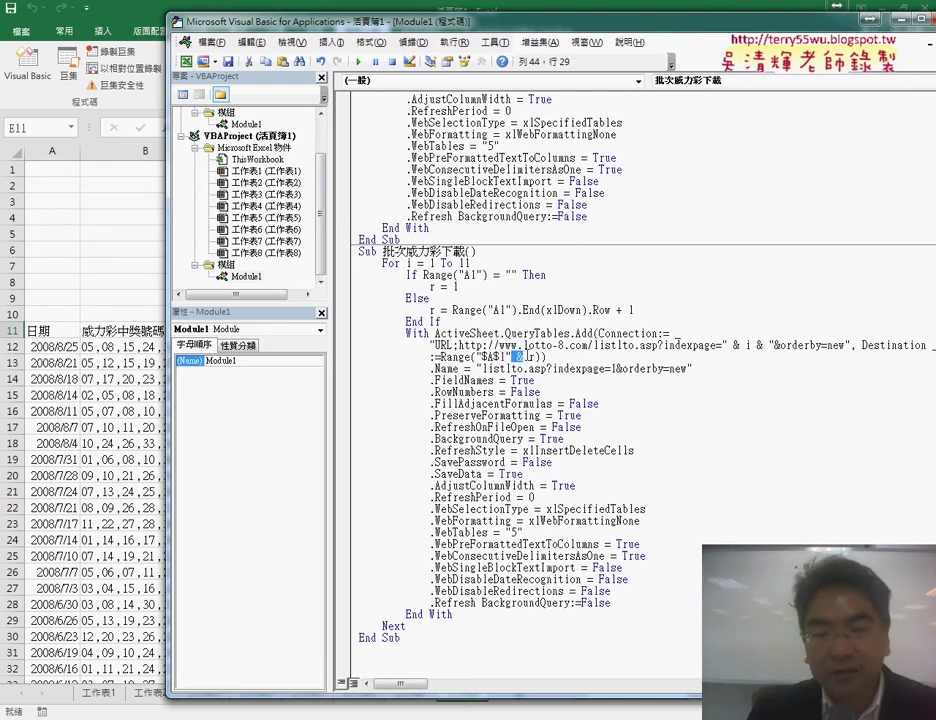
{"action": "key", "text": "Delete"}
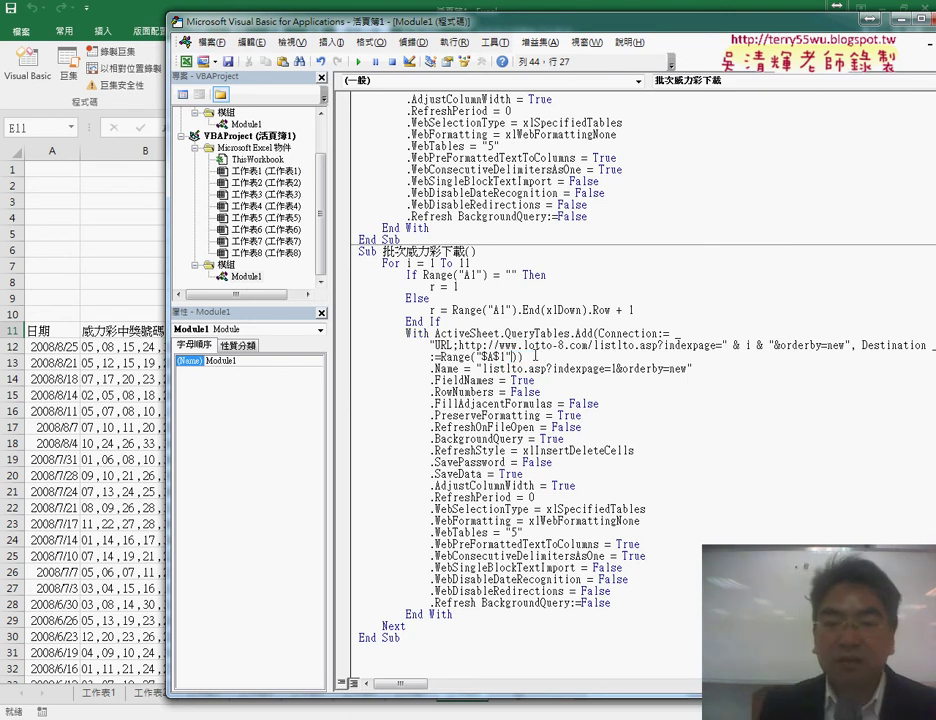
{"action": "key", "text": "ctrl+z"}
{"action": "left_click", "coordinate": [516, 357]}
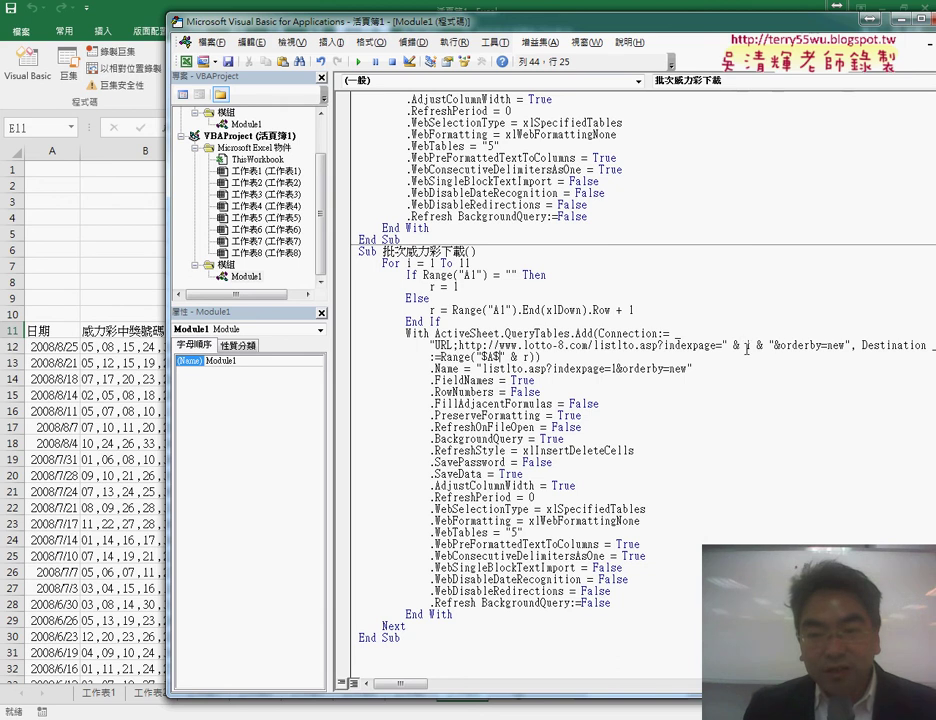
{"action": "left_click_drag", "start_coordinate": [723, 345], "coordinate": [773, 345]}
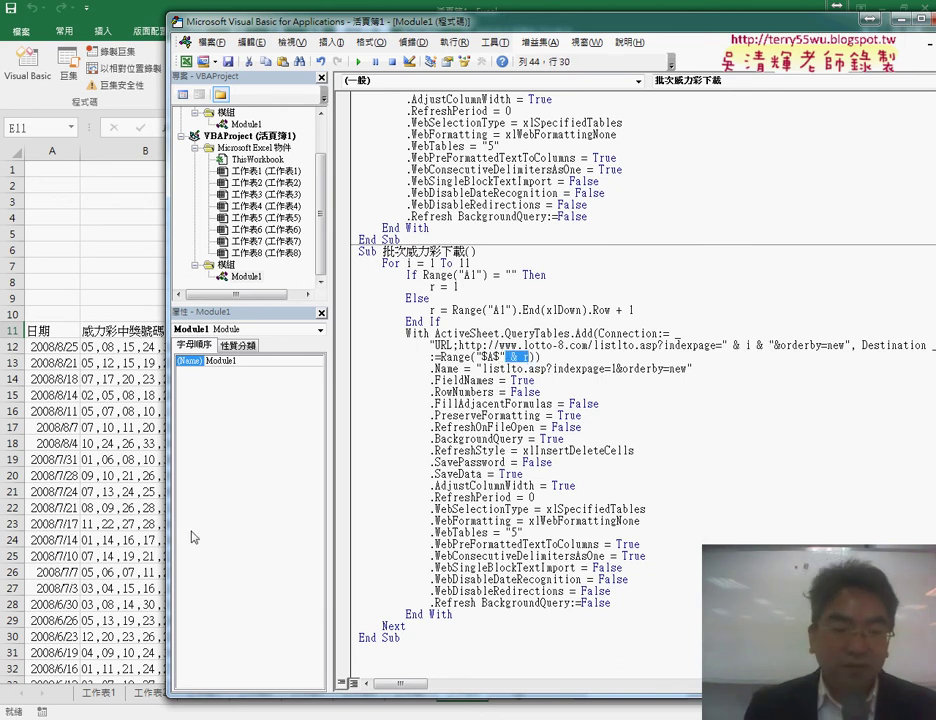
{"action": "left_click", "coordinate": [145, 555]}
Step: Add a new blank worksheet, 工作表9, and return to the macro editor
{"action": "left_click", "coordinate": [517, 694]}
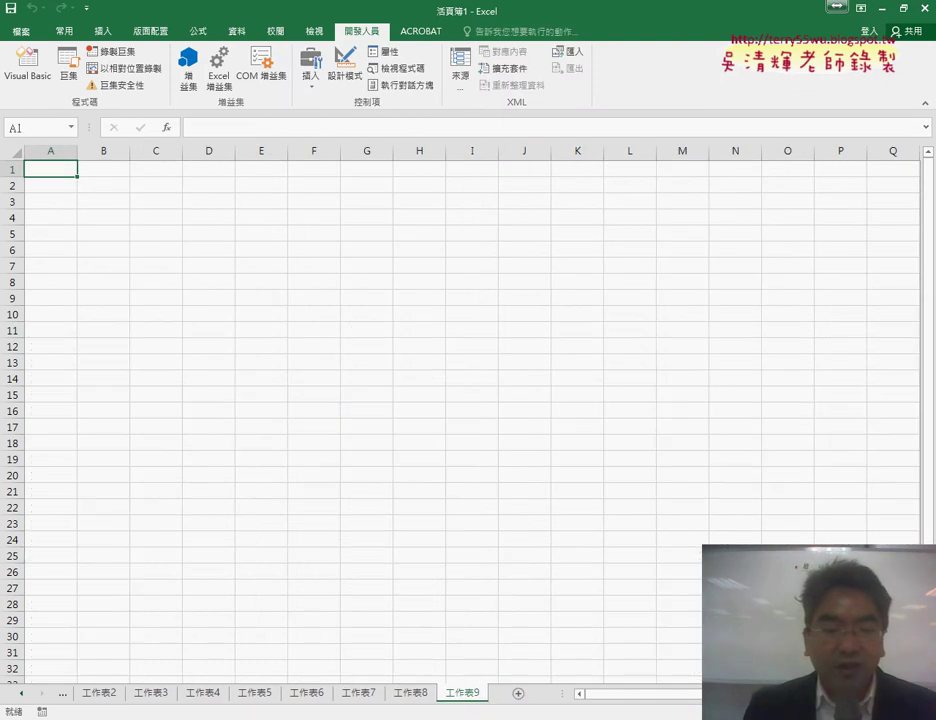
{"action": "mouse_move", "coordinate": [250, 717]}
{"action": "left_click", "coordinate": [255, 650]}
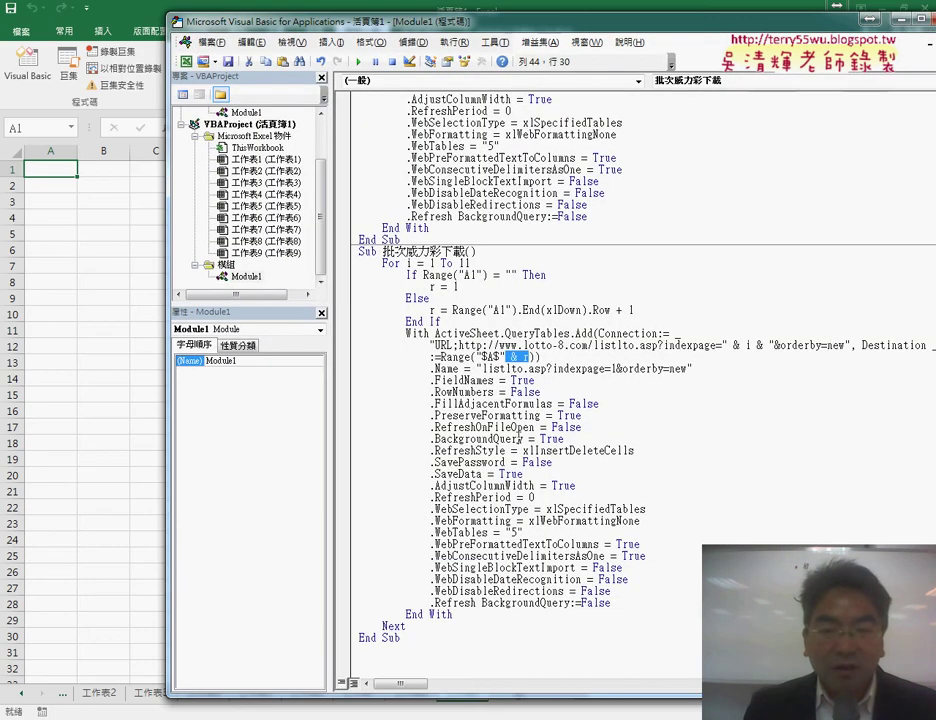
Step: Run the macro, clear run-time error 1004 via debug and Reset, then rerun it successfully
{"action": "left_click", "coordinate": [358, 62]}
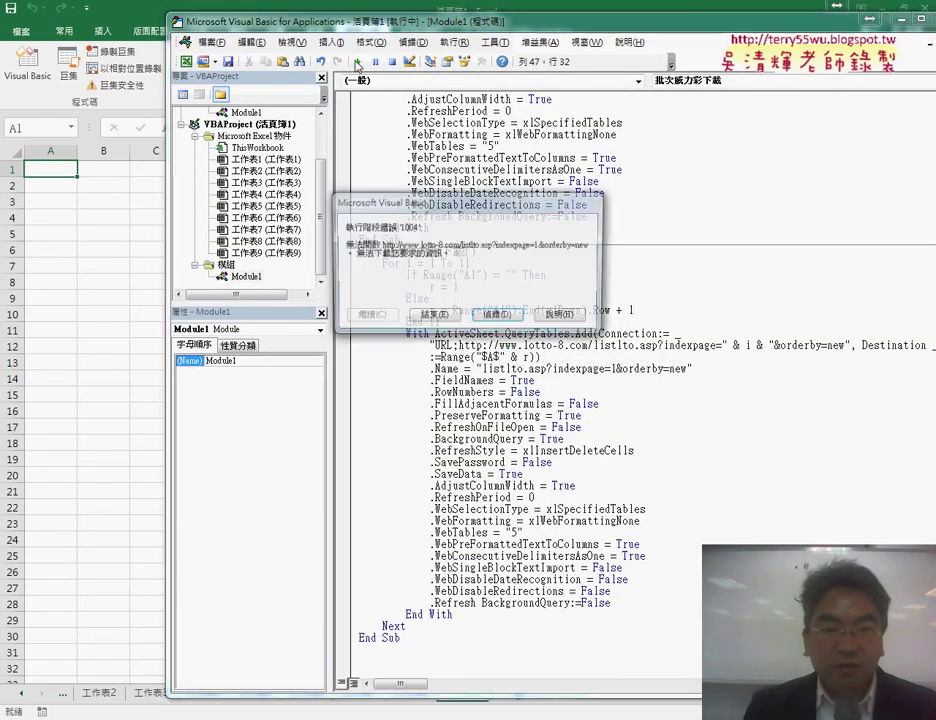
{"action": "left_click", "coordinate": [499, 317]}
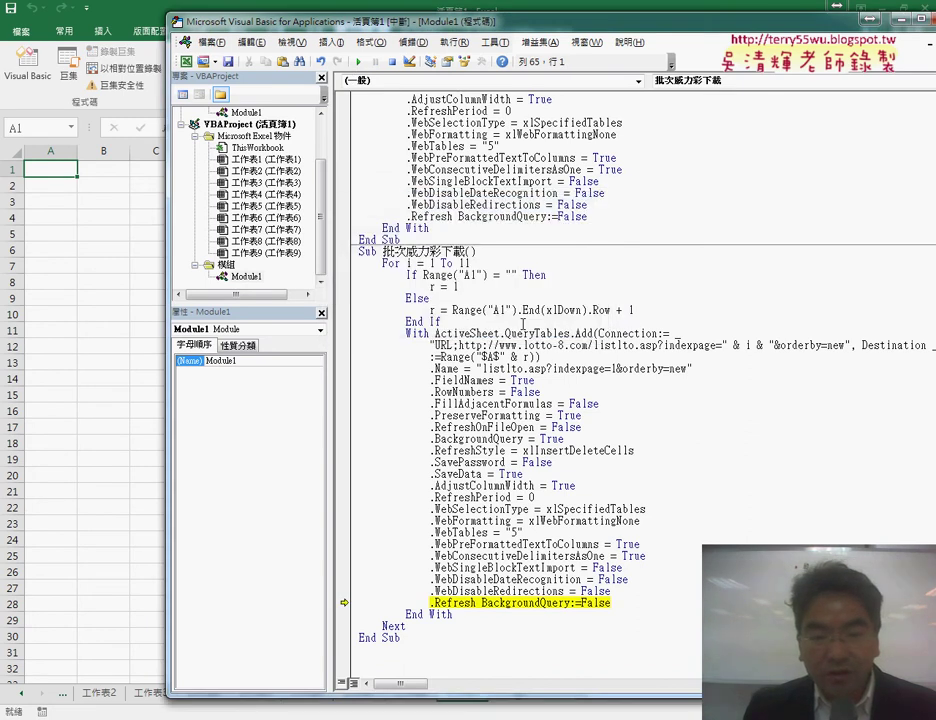
{"action": "left_click", "coordinate": [392, 62]}
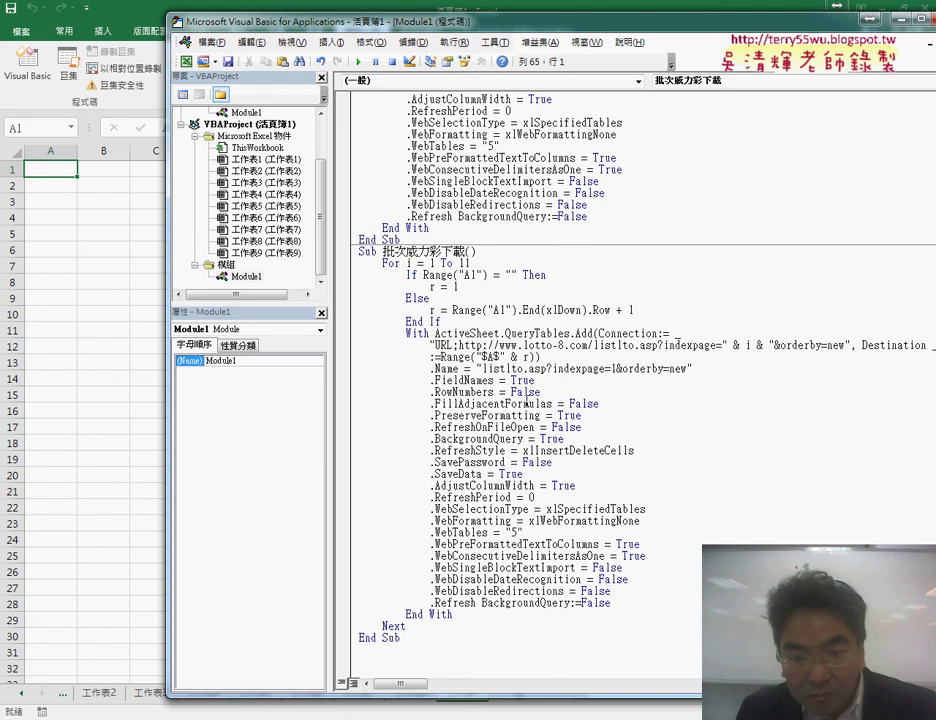
{"action": "left_click", "coordinate": [494, 420]}
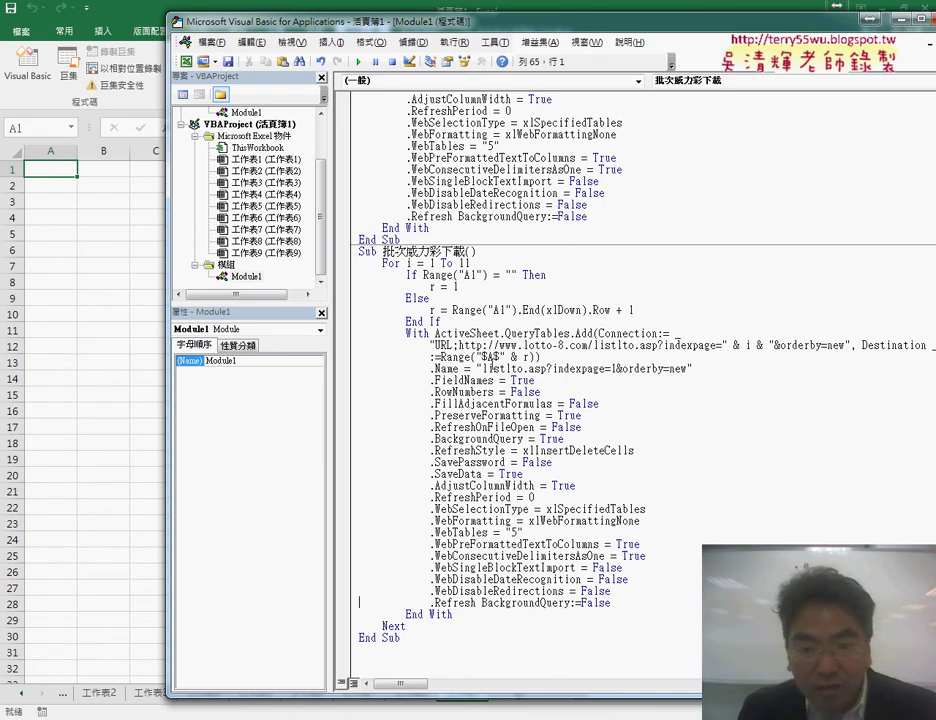
{"action": "left_click", "coordinate": [372, 62]}
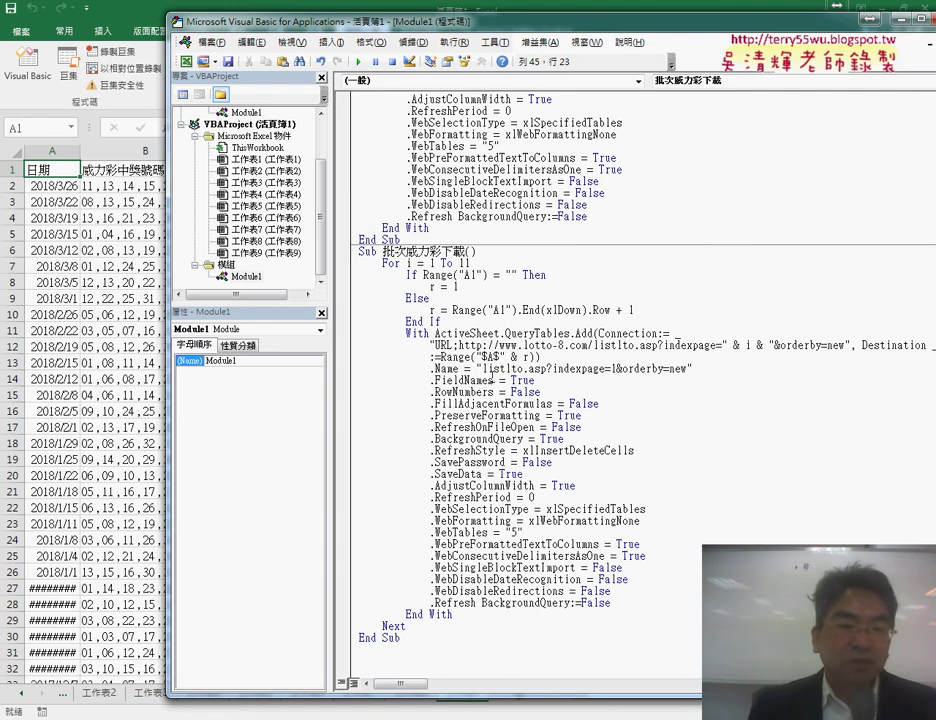
{"action": "left_click", "coordinate": [50, 168]}
{"action": "scroll", "coordinate": [50, 234], "scroll_direction": "down", "scroll_amount": 5}
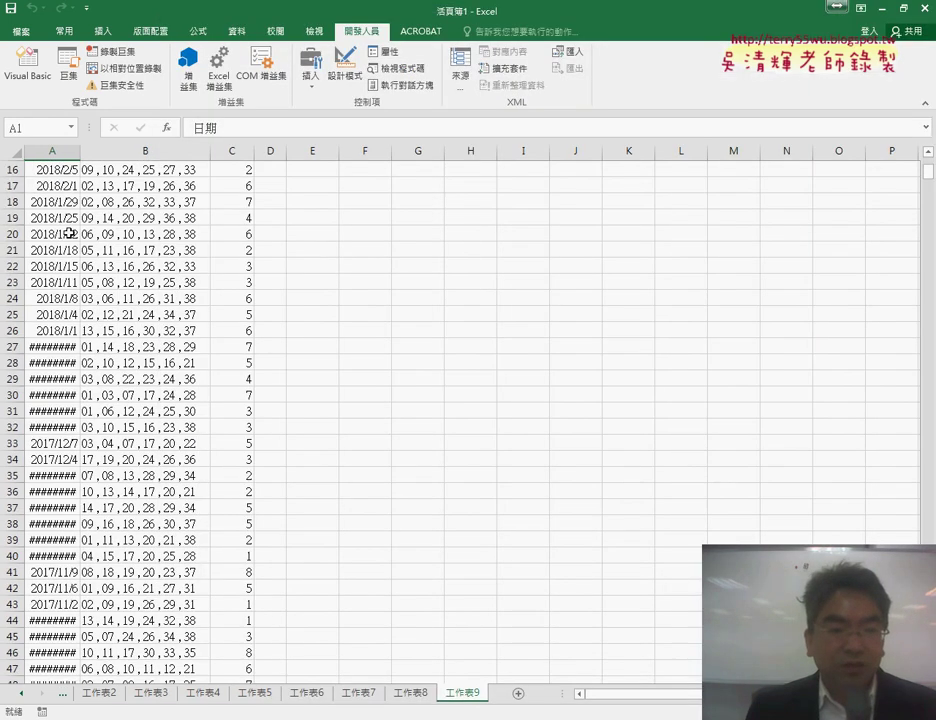
{"action": "scroll", "coordinate": [69, 234], "scroll_direction": "down", "scroll_amount": 10}
{"action": "scroll", "coordinate": [76, 239], "scroll_direction": "down", "scroll_amount": 11}
{"action": "scroll", "coordinate": [76, 239], "scroll_direction": "down", "scroll_amount": 6}
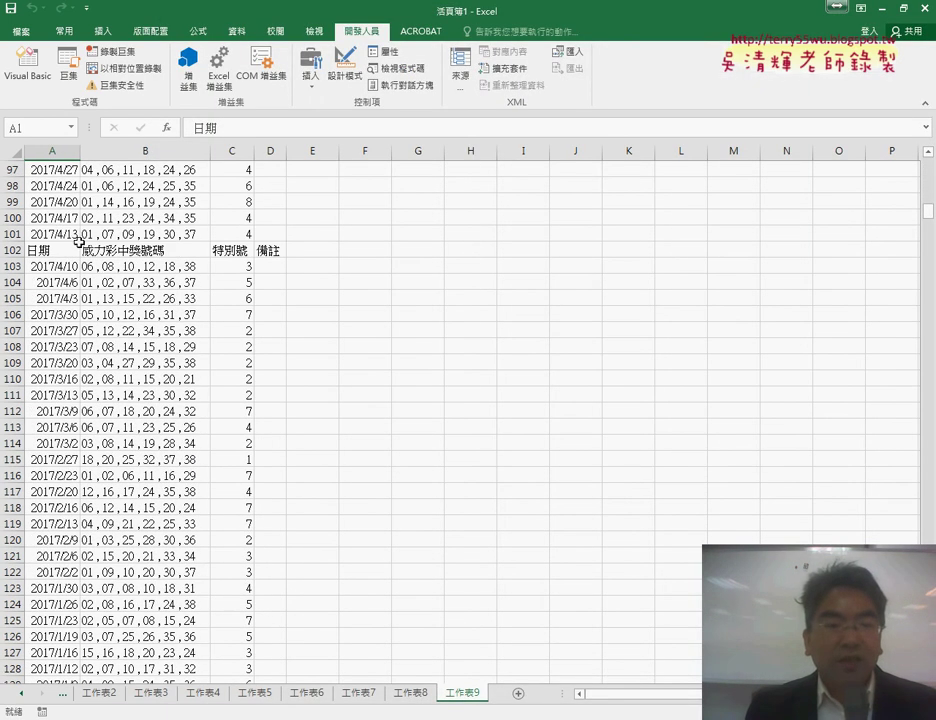
{"action": "left_click", "coordinate": [12, 250]}
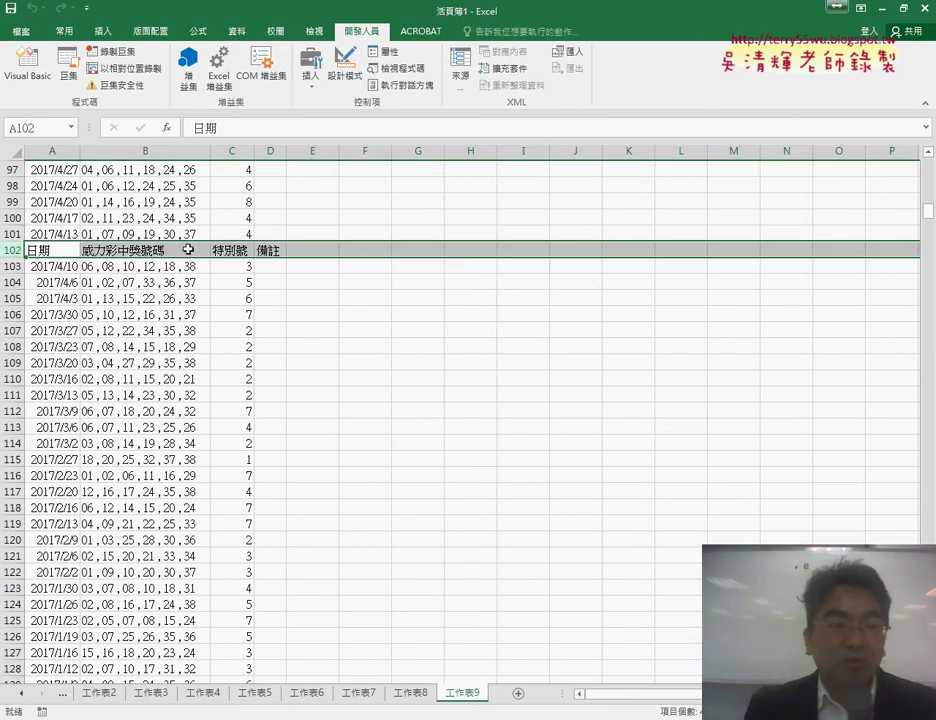
{"action": "scroll", "coordinate": [132, 249], "scroll_direction": "up", "scroll_amount": 4}
{"action": "scroll", "coordinate": [160, 249], "scroll_direction": "up", "scroll_amount": 9}
{"action": "scroll", "coordinate": [163, 249], "scroll_direction": "up", "scroll_amount": 17}
{"action": "scroll", "coordinate": [165, 250], "scroll_direction": "up", "scroll_amount": 2}
{"action": "left_click", "coordinate": [127, 186]}
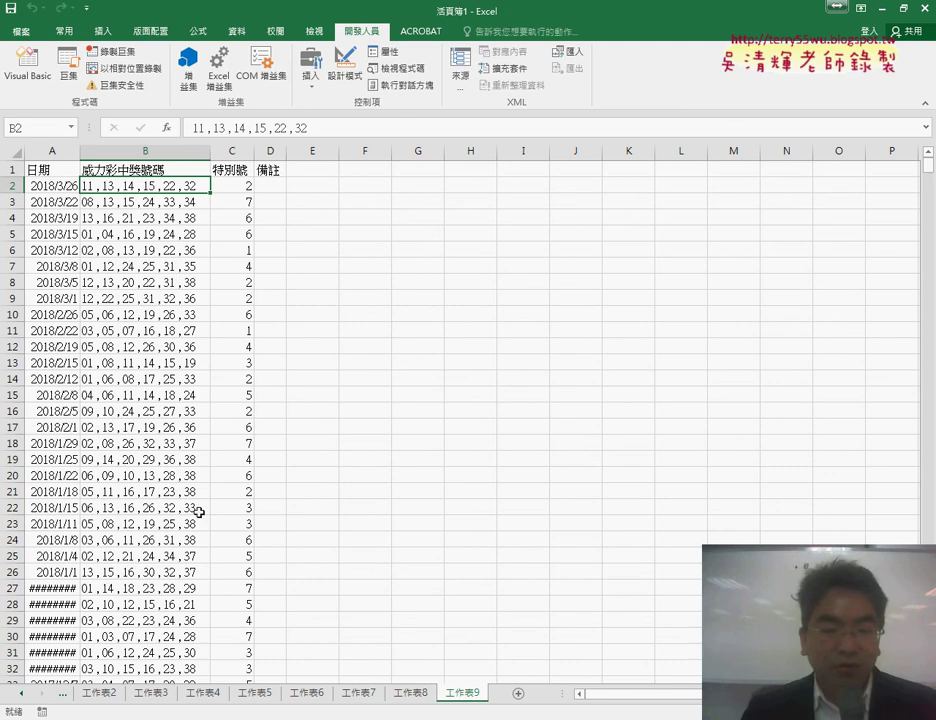
{"action": "left_click", "coordinate": [305, 664]}
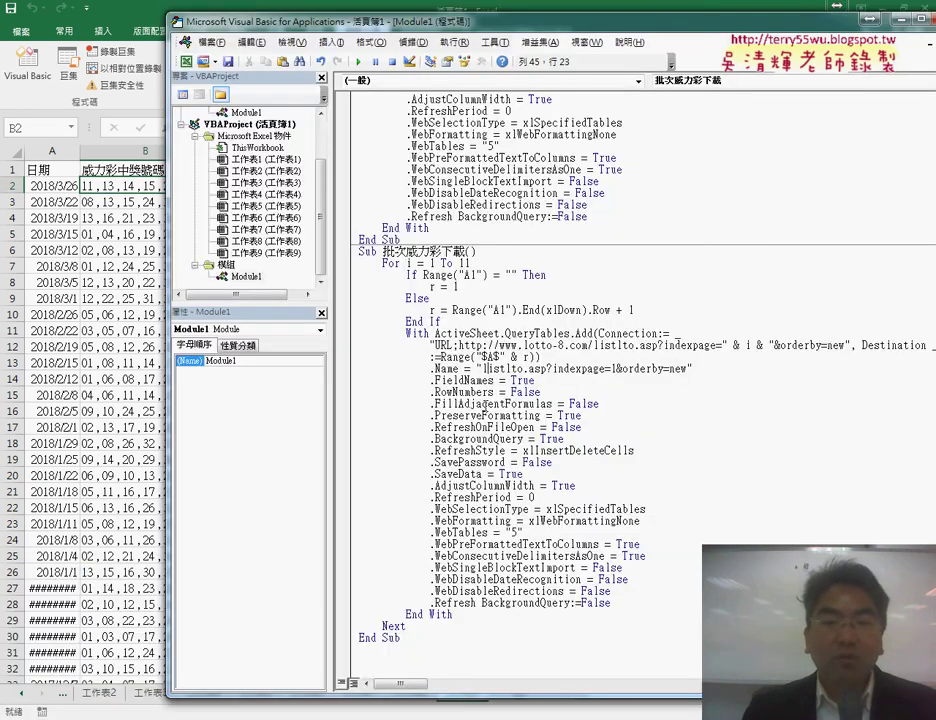